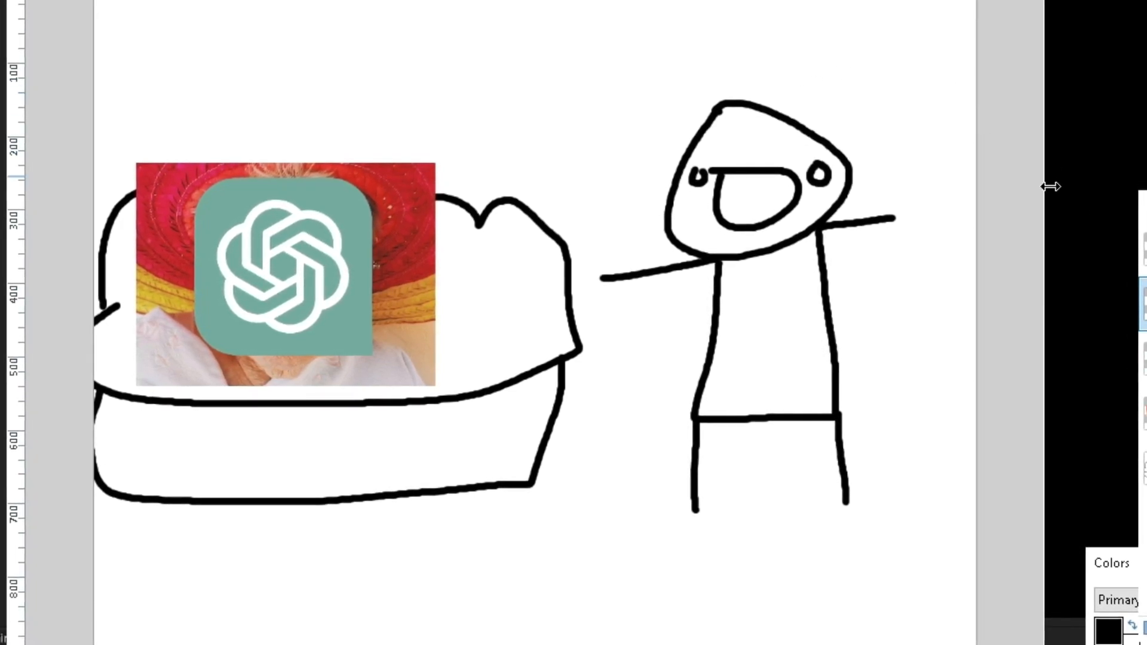
Move the stick figure beside the couch, draw a small cup at its outstretched hand, and clear the selection.
mouse_move(552, 258)
mouse_down()
mouse_move(688, 427)
mouse_move(664, 430)
mouse_up()
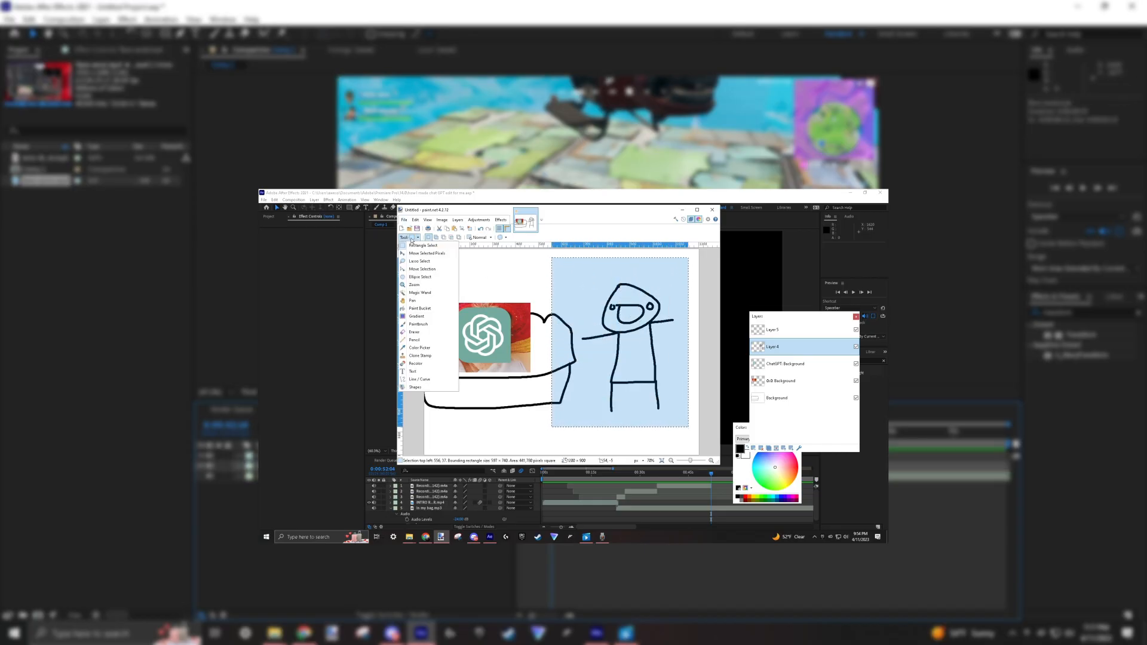
click(427, 253)
drag(832, 266, 865, 231)
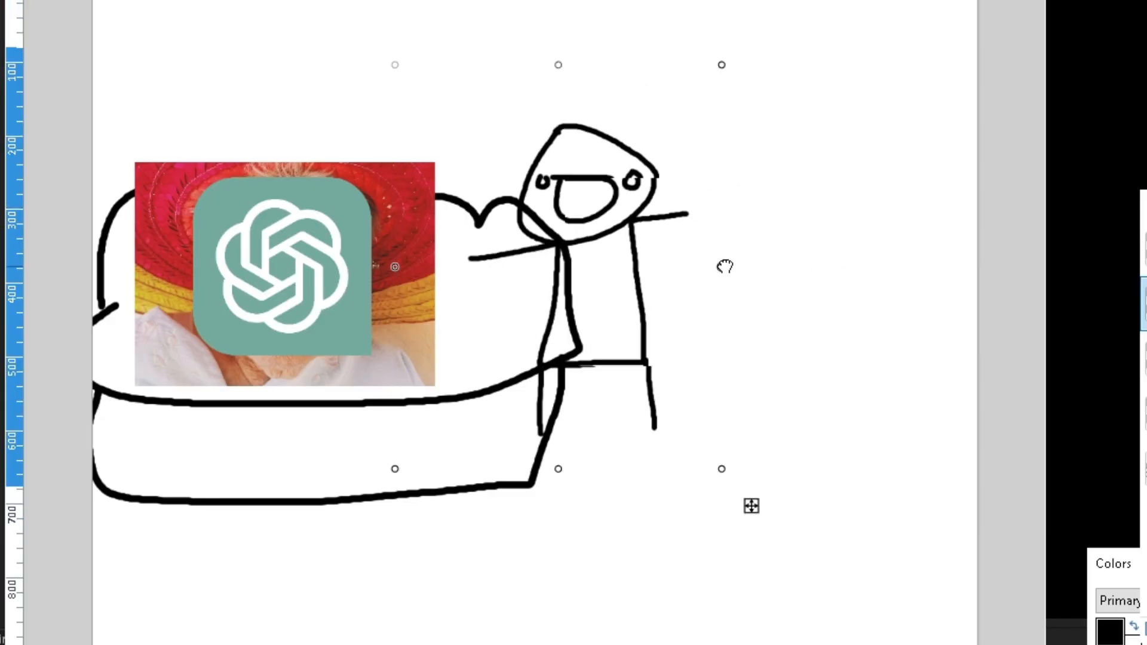
drag(739, 248, 683, 235)
key(Delete)
key(ctrl+y)
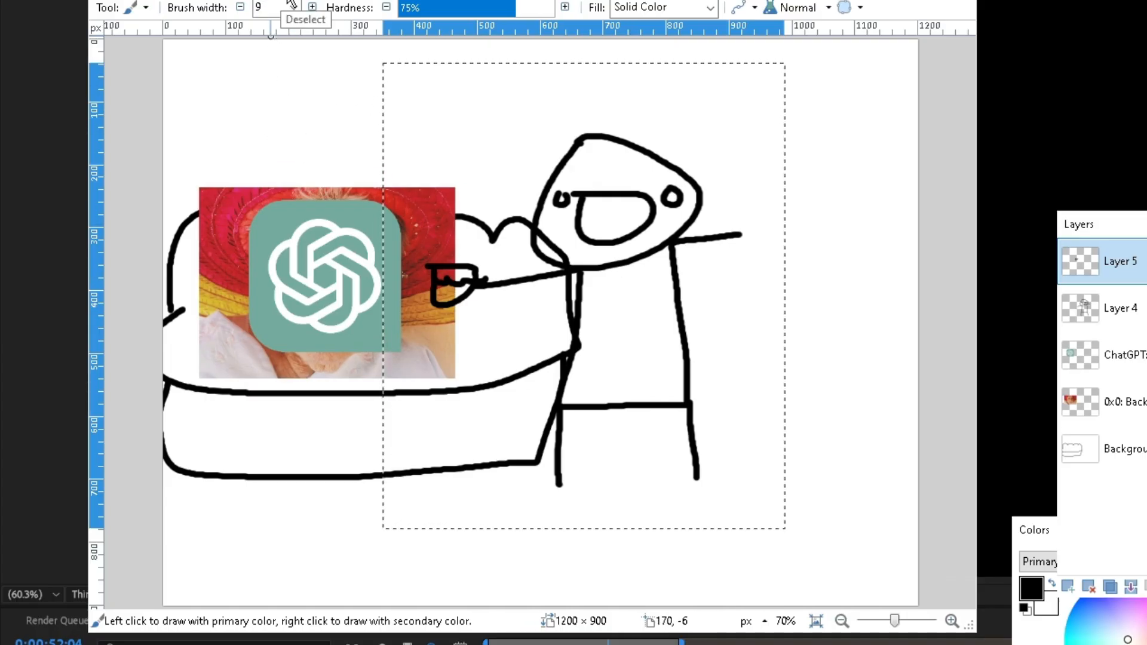
key(ctrl+d)
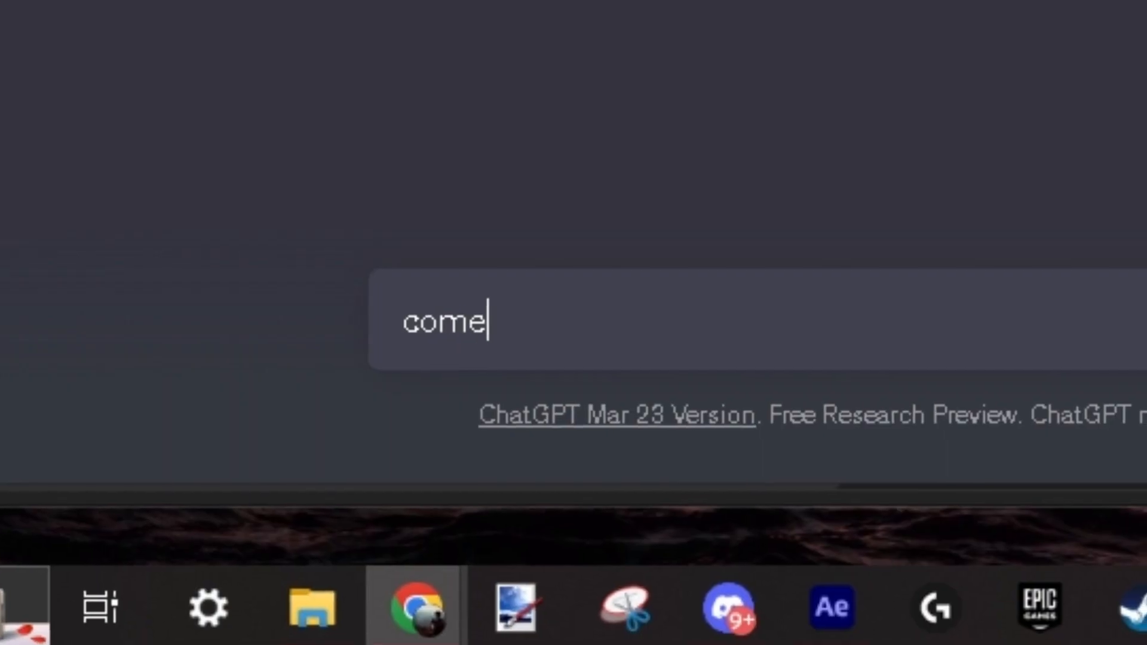
Ask ChatGPT to "come up with a new editing style".
text(up with )
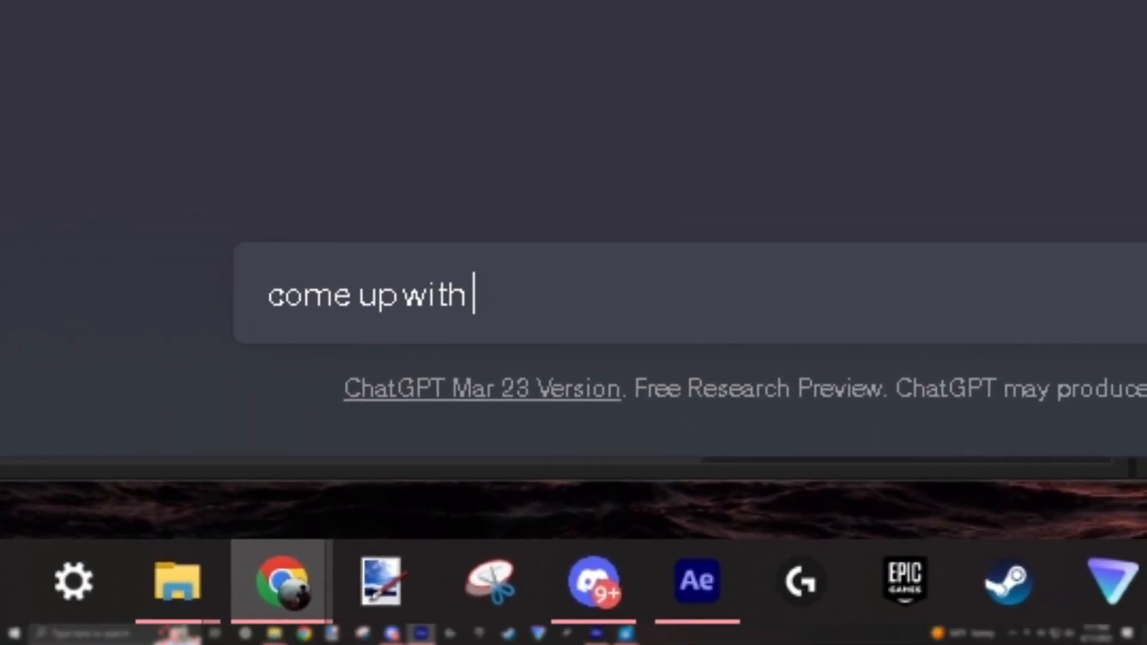
text(a new editing s)
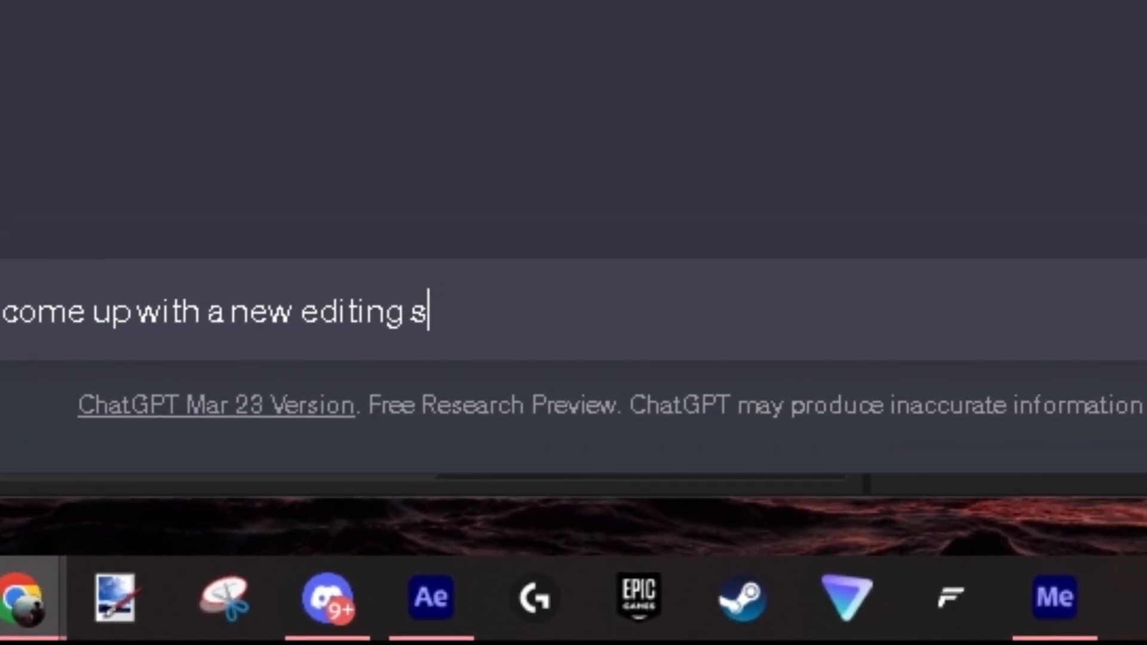
text(tyle)
key(Return)
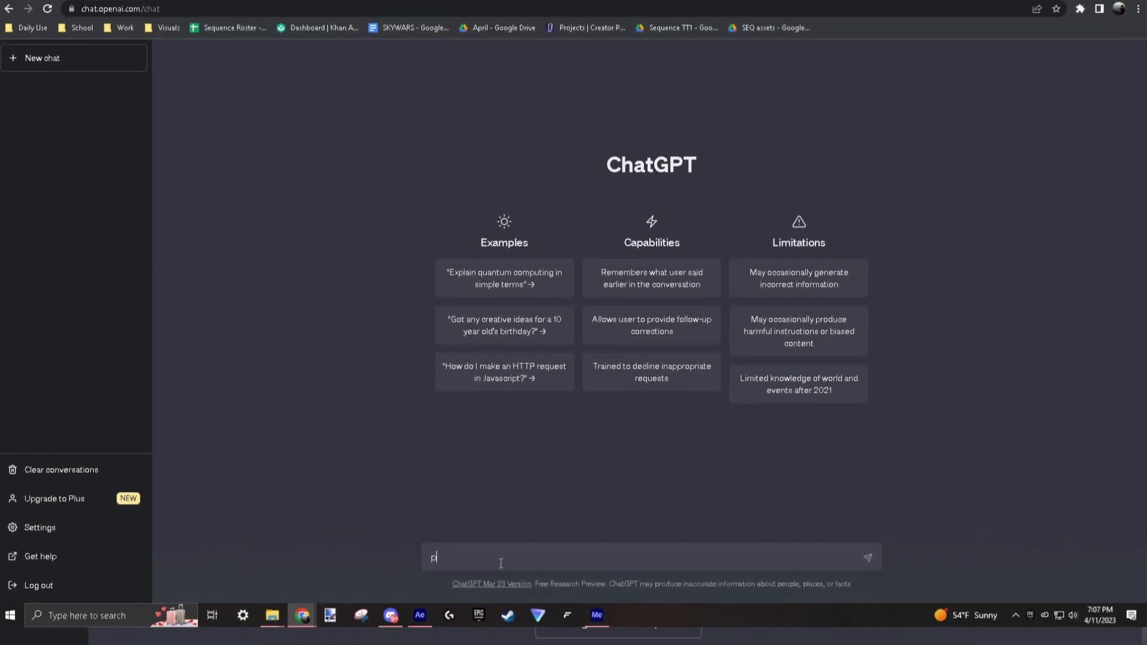
Ask ChatGPT to "pick a indie rock song".
text(pick a)
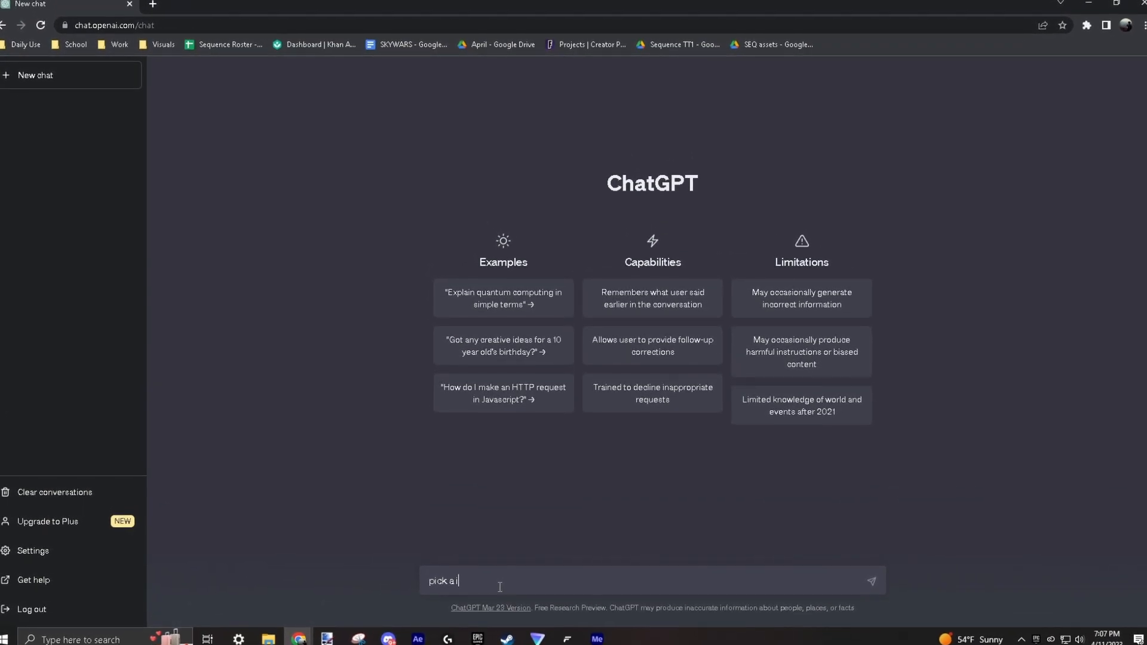
text( indie rock song)
key(Return)
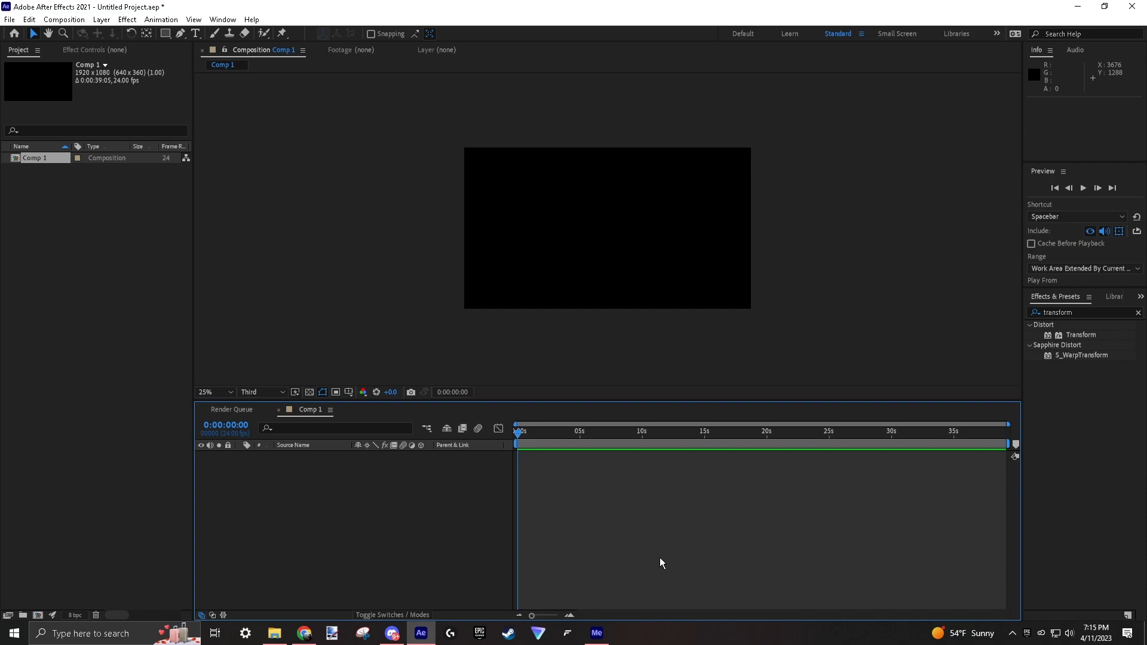
In After Effects, add the Arctic Monkeys song MP3 to the Comp 1 timeline.
drag(651, 565, 651, 565)
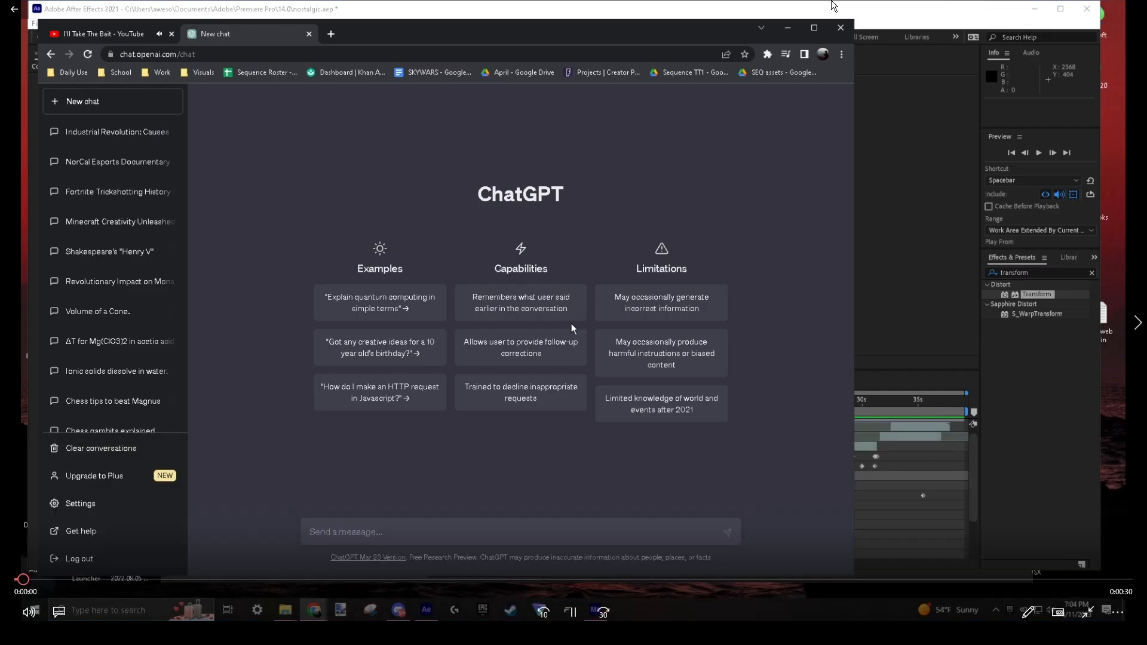
Switch to ChatGPT and request "give me 2 colors".
text(give me 2 col)
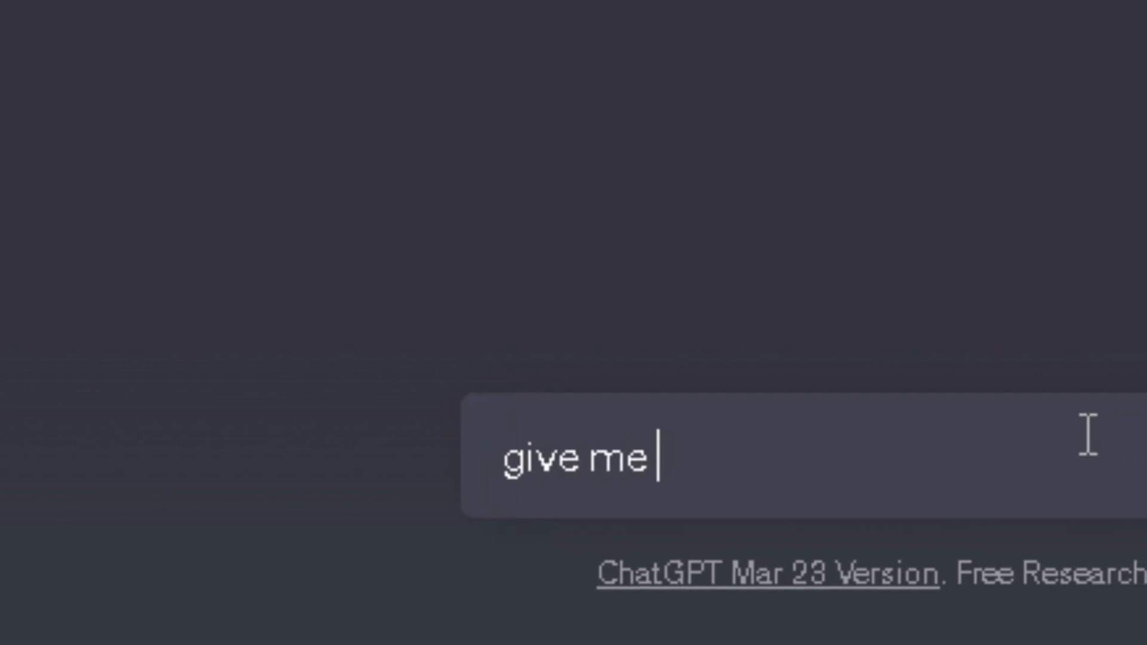
text(ors)
key(Return)
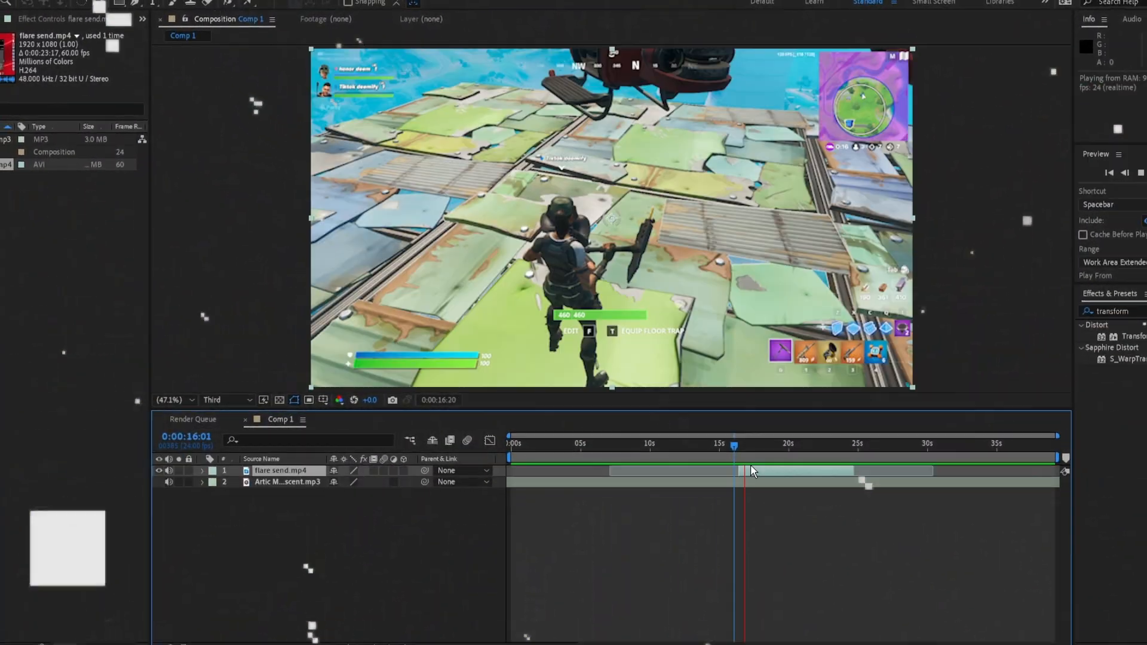
In After Effects, time-remap flare send.mp4 and fit the clip between about 0:00:14:04 and 0:00:21:04.
drag(742, 446, 765, 463)
click(177, 479)
click(177, 479)
click(177, 479)
click(176, 479)
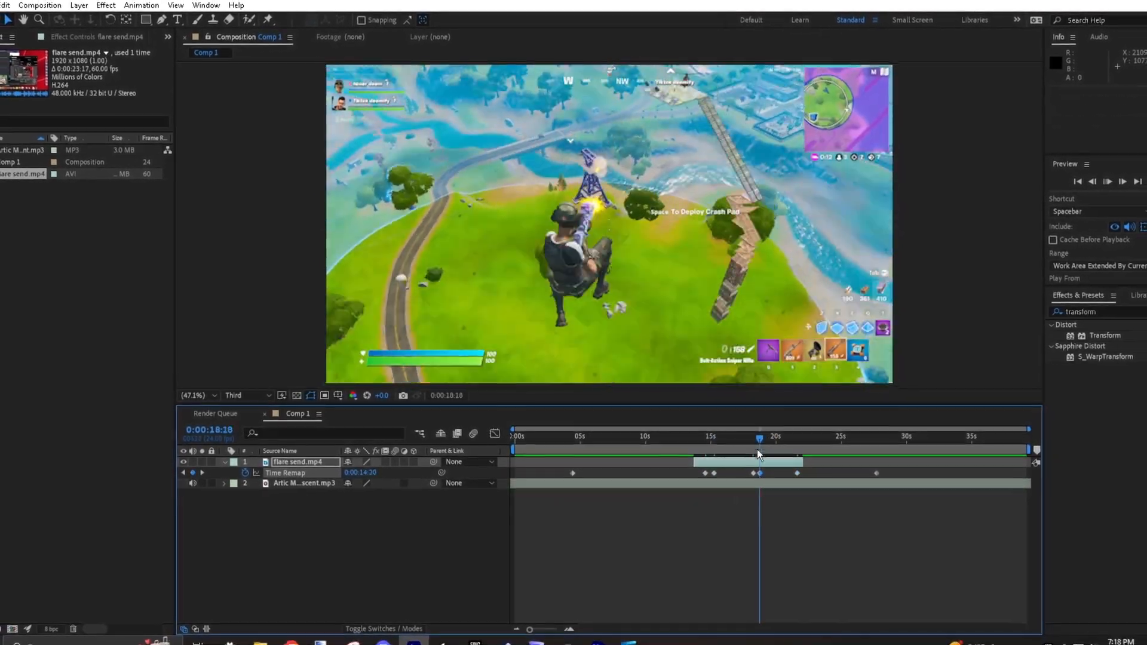
drag(759, 473, 794, 449)
key(space)
key(ctrl+z)
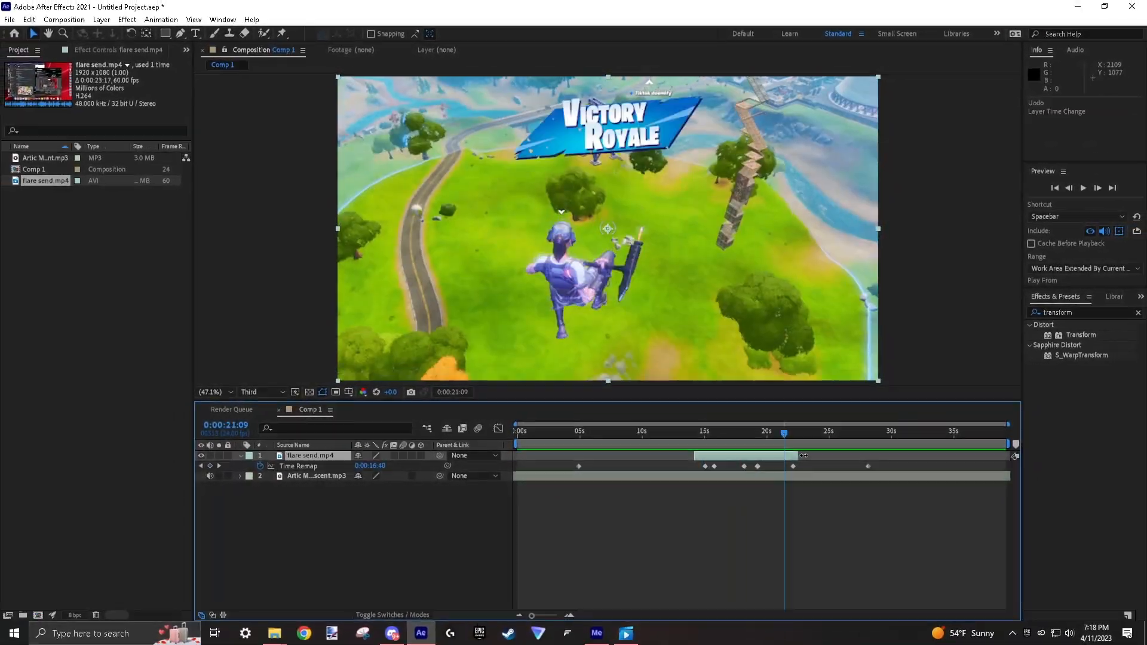
Save the project as chatgpt in the 14.0 folder.
key(ctrl+s)
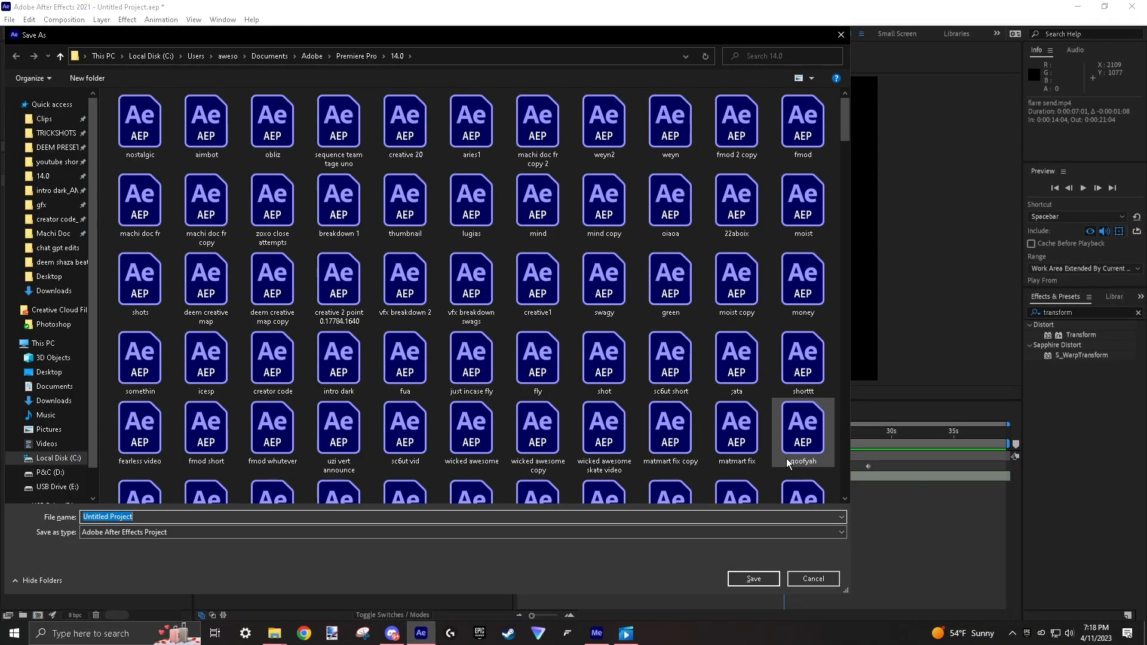
text(chatgpt)
key(Return)
Preview the composition and show the Time Remap curve of flare send.mp4 in the graph editor.
key(space)
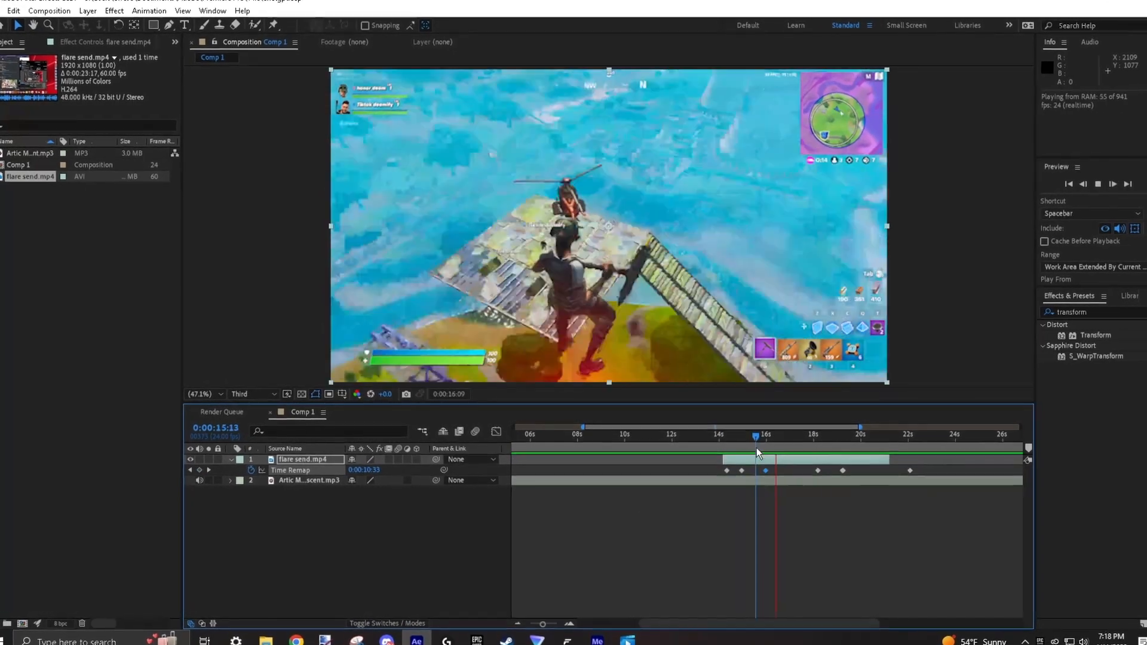
key(shift+F3)
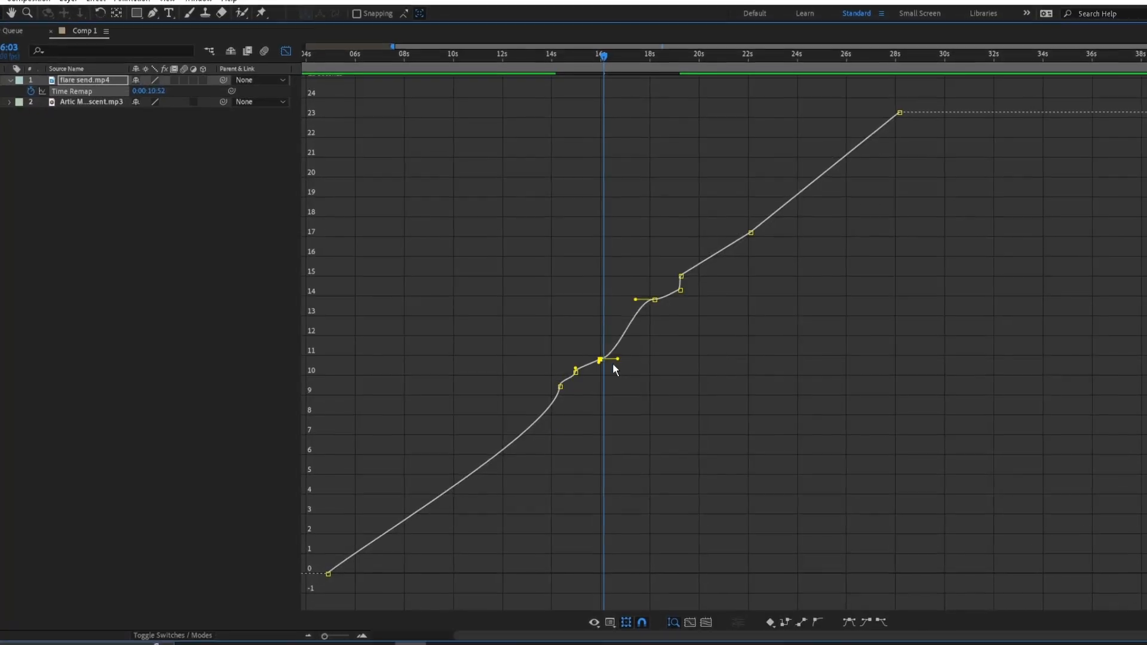
Ask ChatGPT to "pick a number between 1 - 3".
text(pi)
text(ck a number bet)
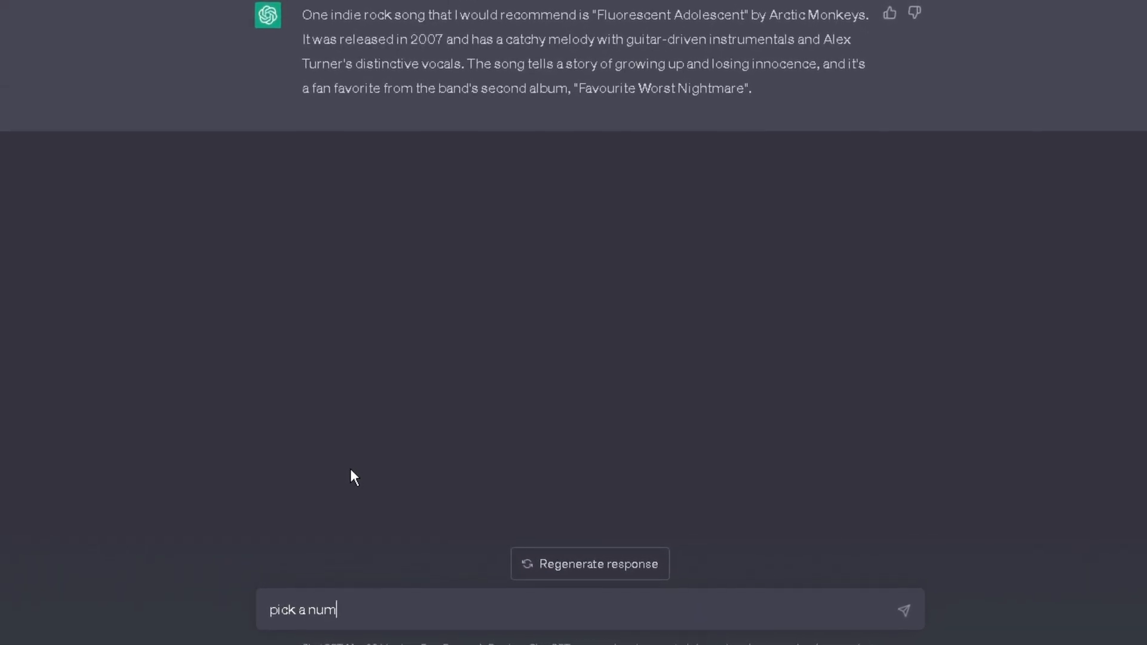
text(ween 1 - 3)
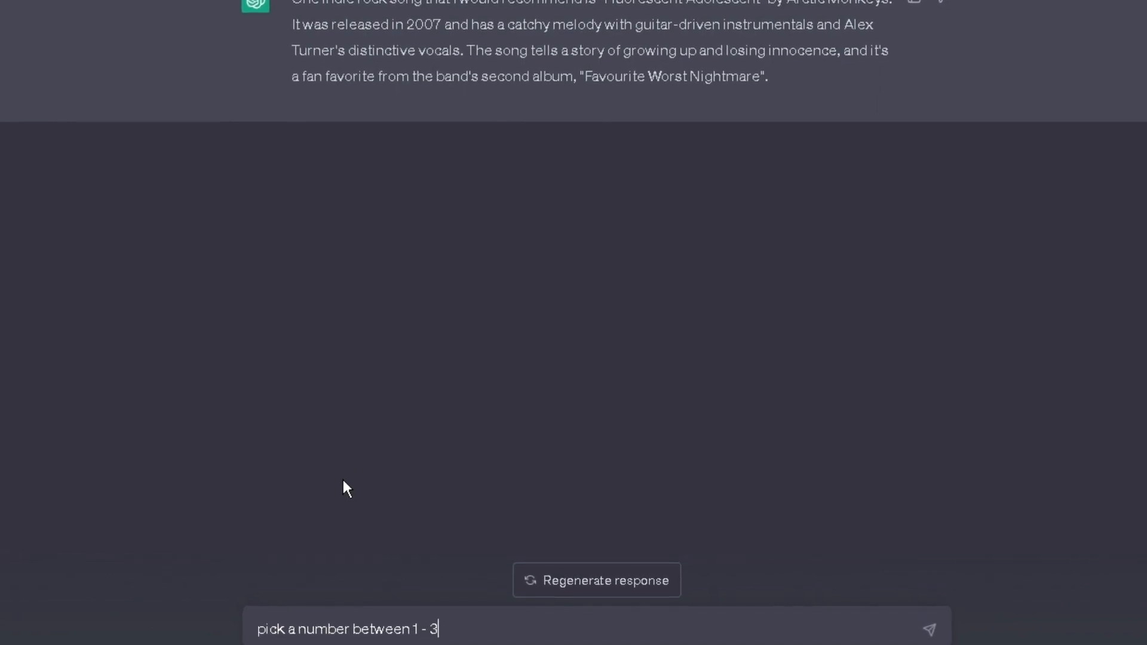
key(Return)
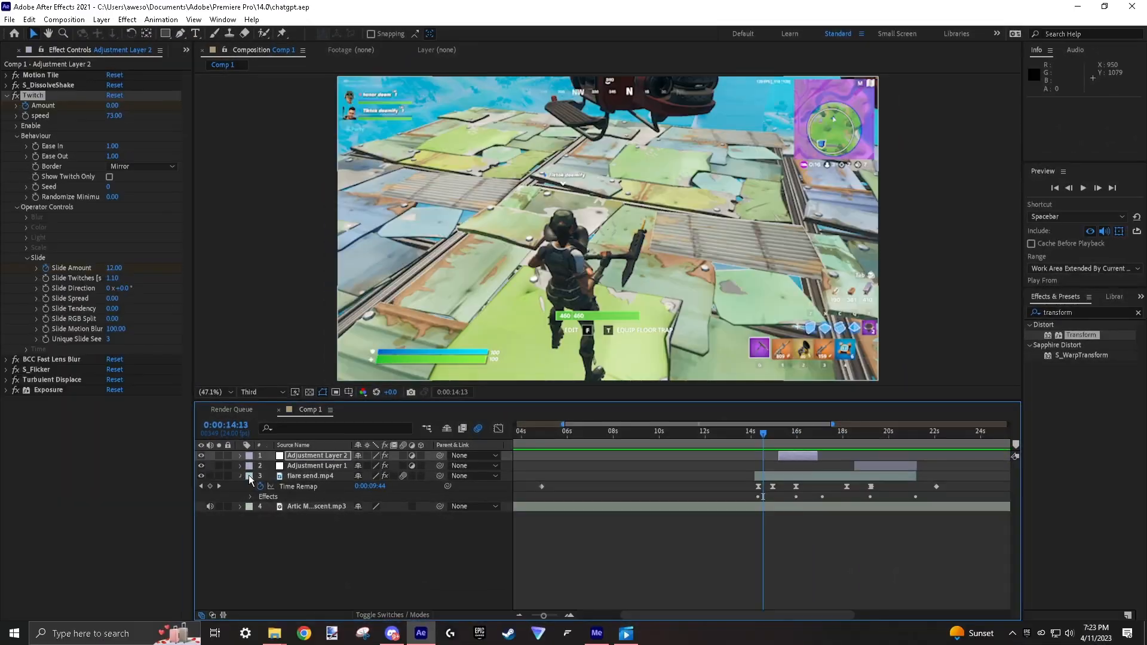
In After Effects, create a new adjustment layer in Comp 1 and apply an animation preset from the deem shaza beat folder.
right_click(731, 381)
mouse_move(758, 385)
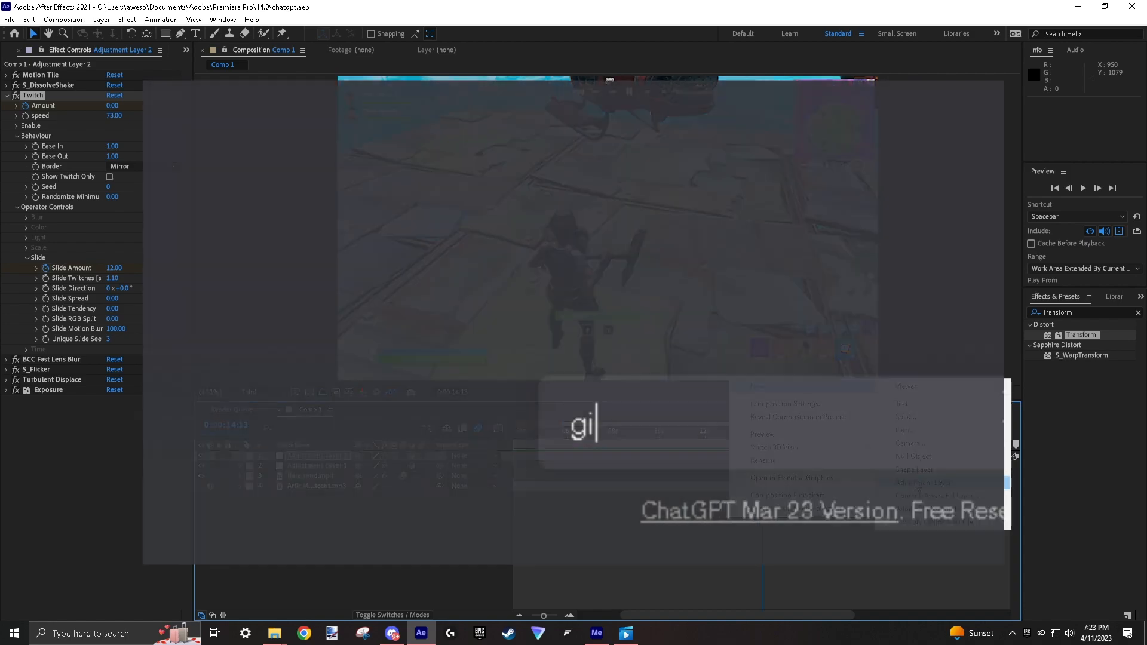
click(919, 485)
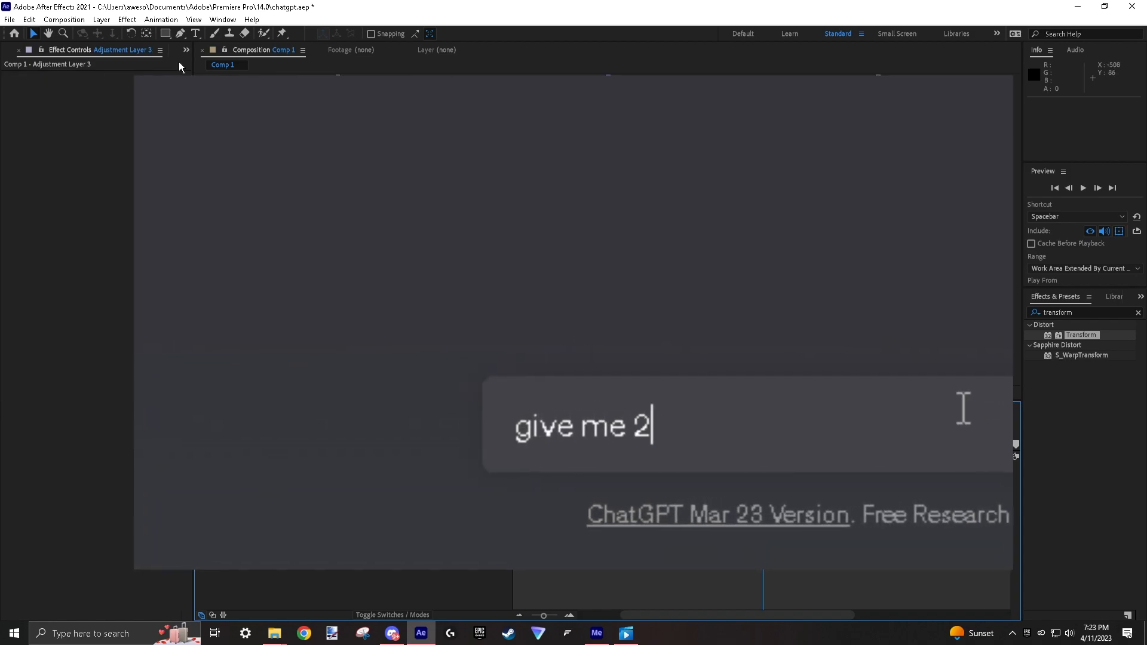
click(161, 20)
click(190, 46)
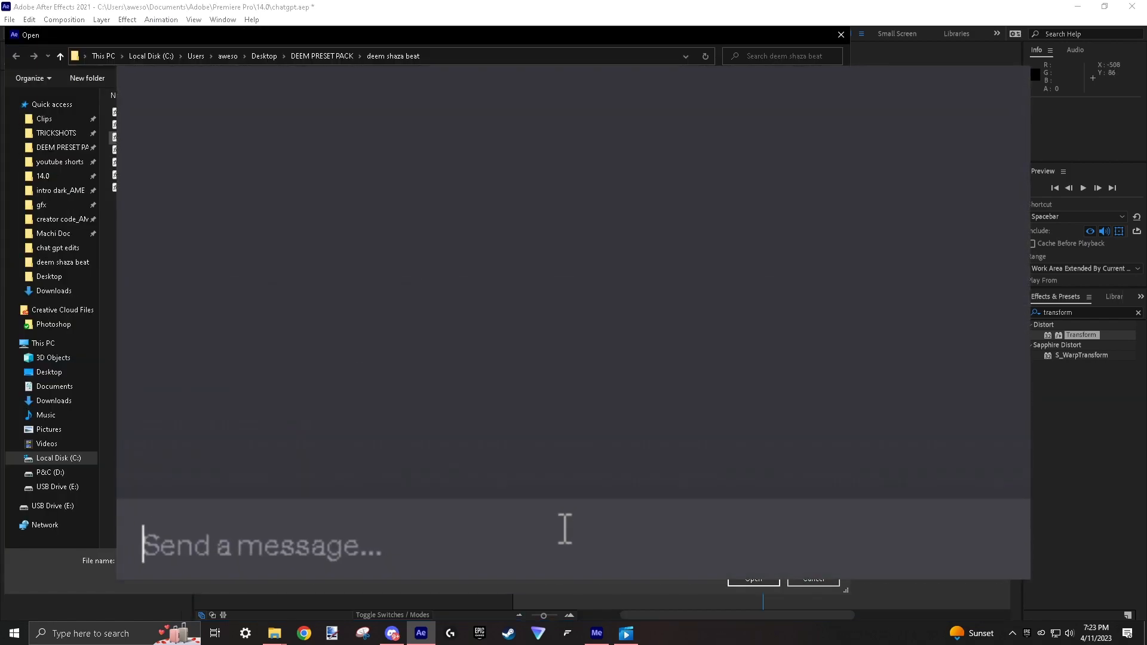
click(751, 586)
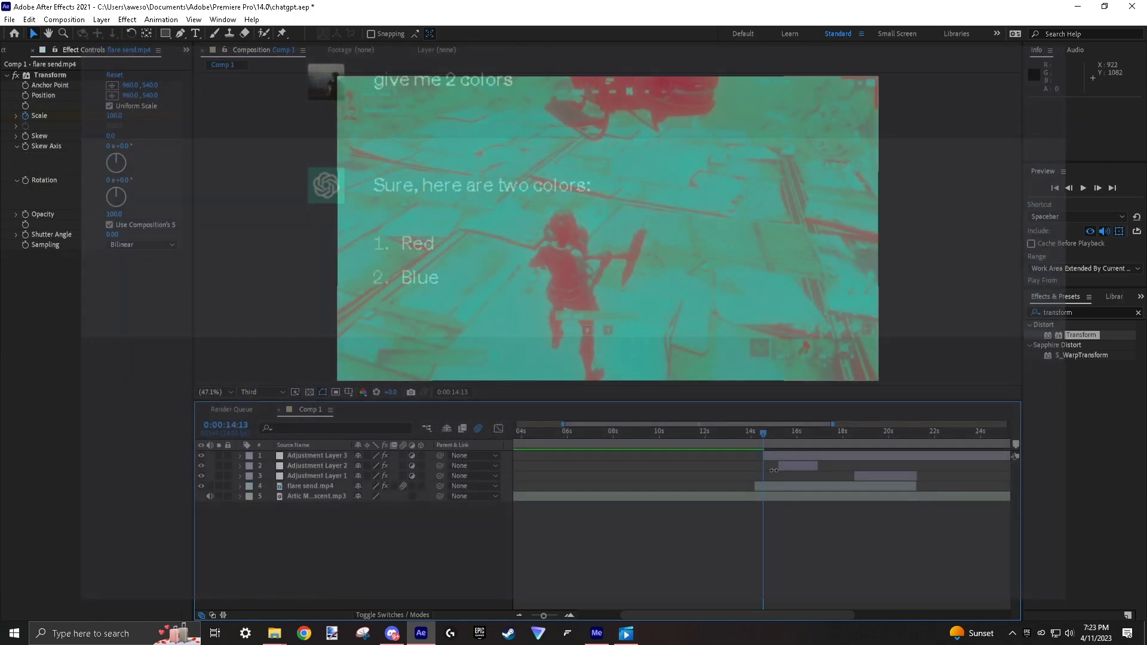
Set the S_DuoTone effect's Color1 to blue 007CFA and Color0 to red on Adjustment Layer 3.
click(112, 105)
mouse_move(333, 298)
mouse_down()
mouse_move(334, 267)
mouse_move(333, 287)
mouse_up()
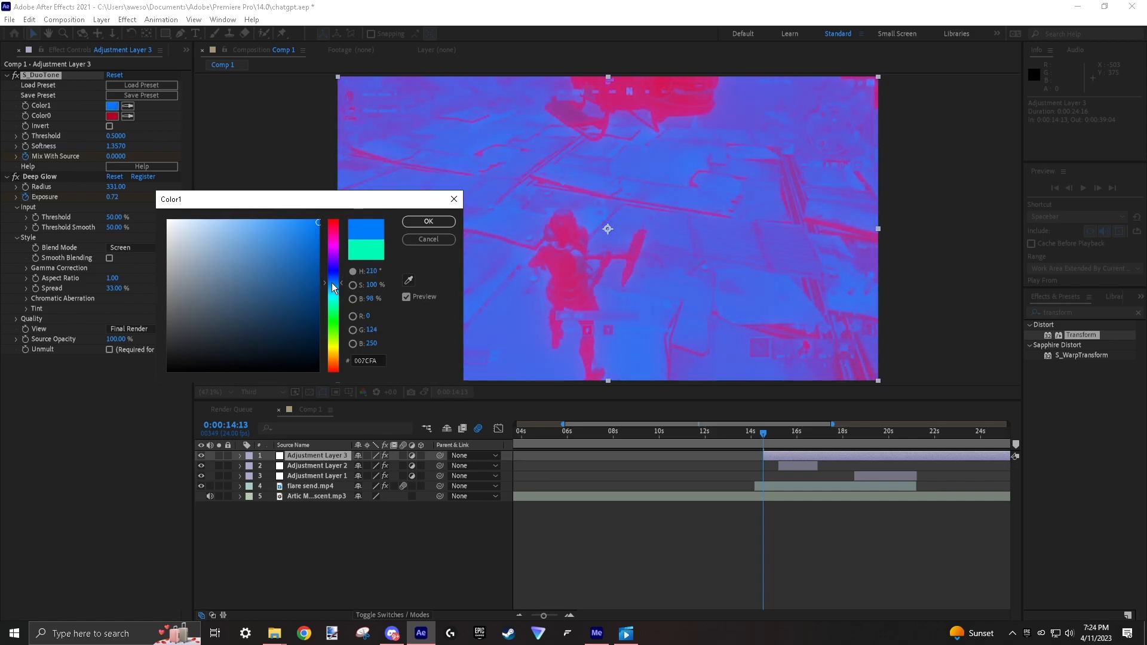
click(428, 223)
click(116, 117)
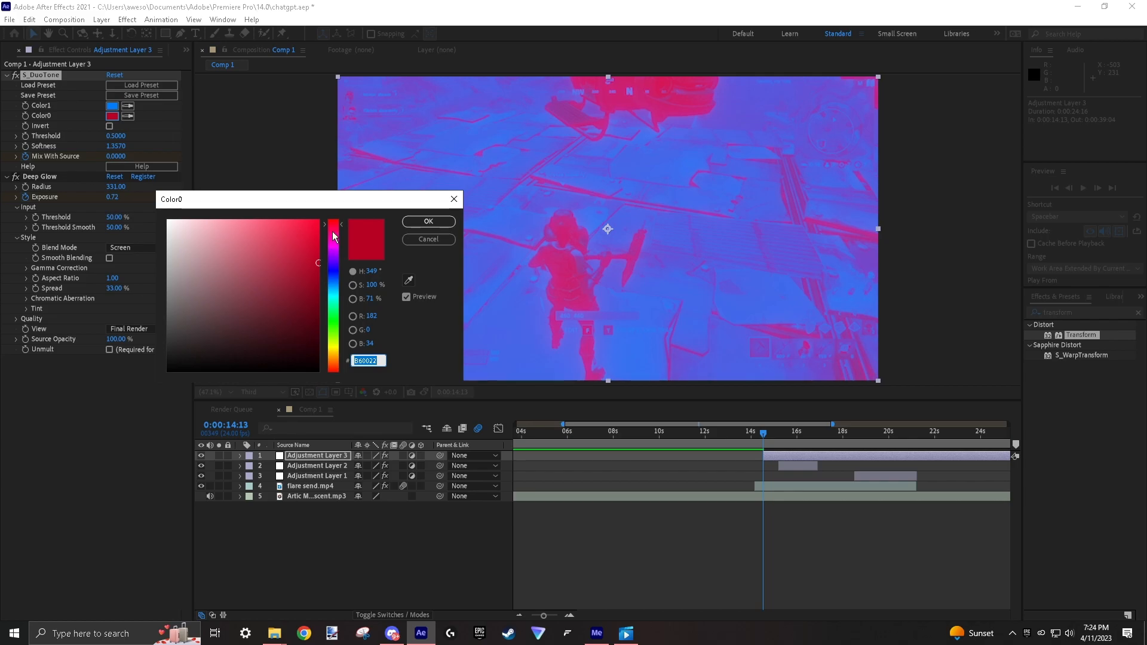
click(424, 239)
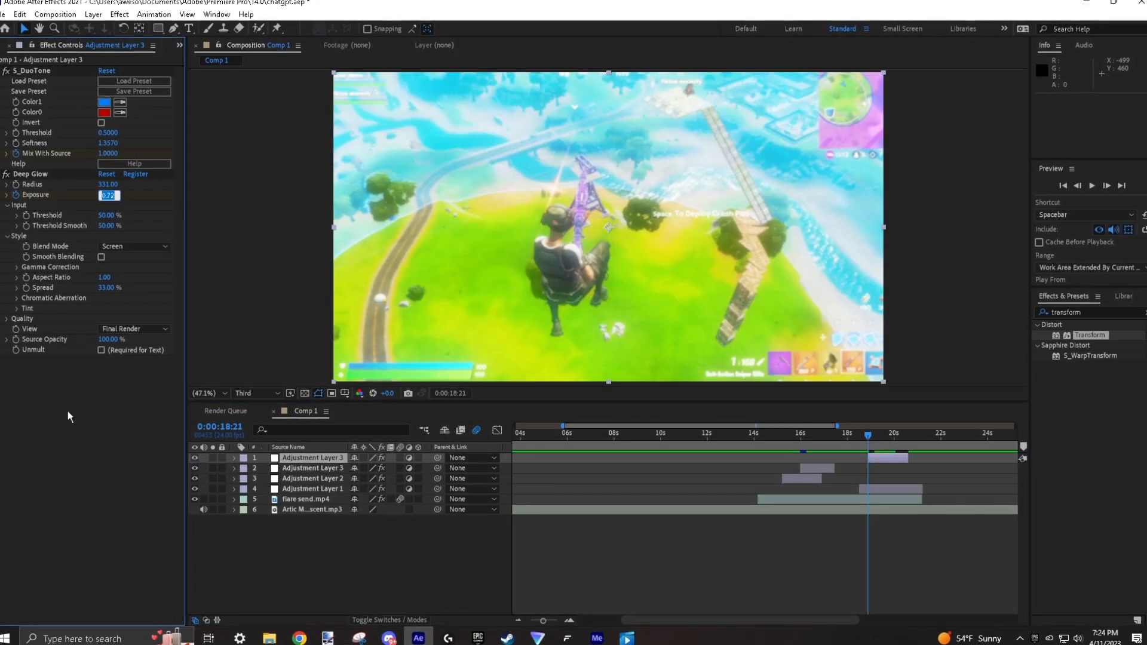
drag(862, 436, 820, 436)
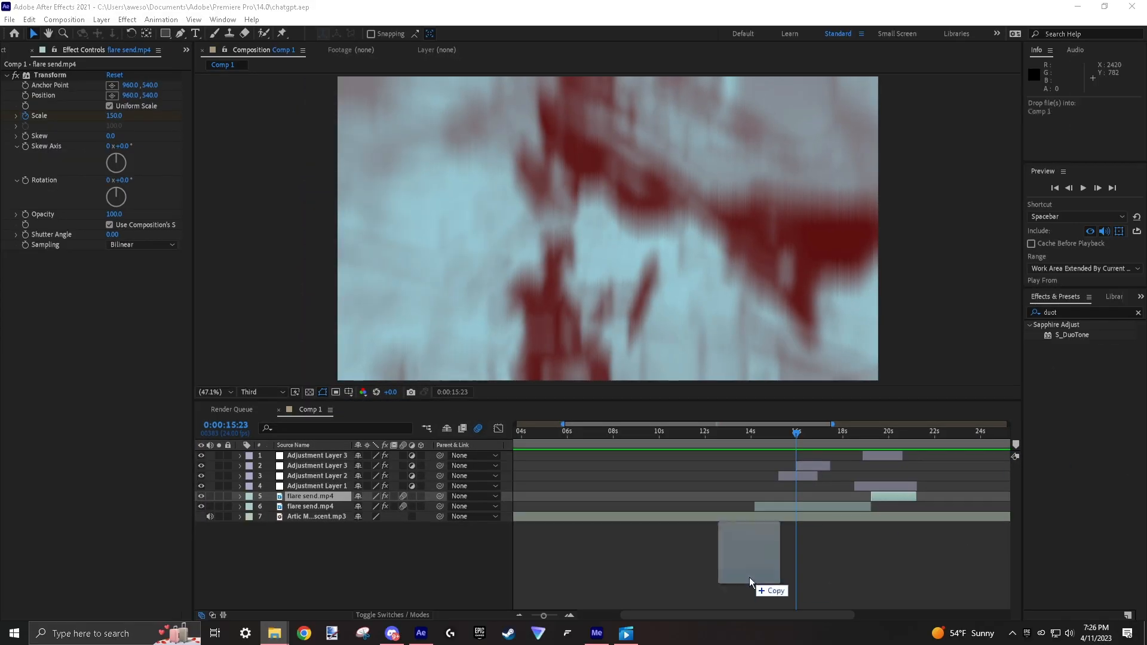
Add the free lens flare color gradient clip as the top layer of Comp 1 and fit it to the frame.
drag(750, 581, 749, 579)
right_click(744, 455)
mouse_move(807, 169)
click(934, 329)
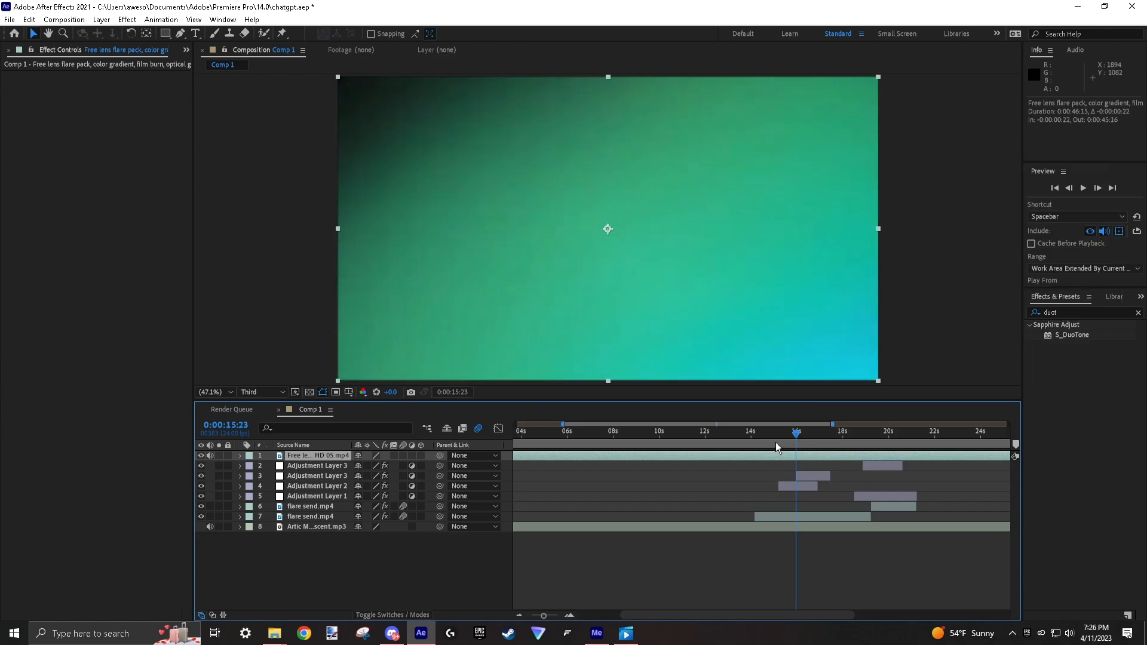
Apply S_HueSatBright to the gradient clip and set the layer's blending mode to Add.
drag(1053, 342, 743, 462)
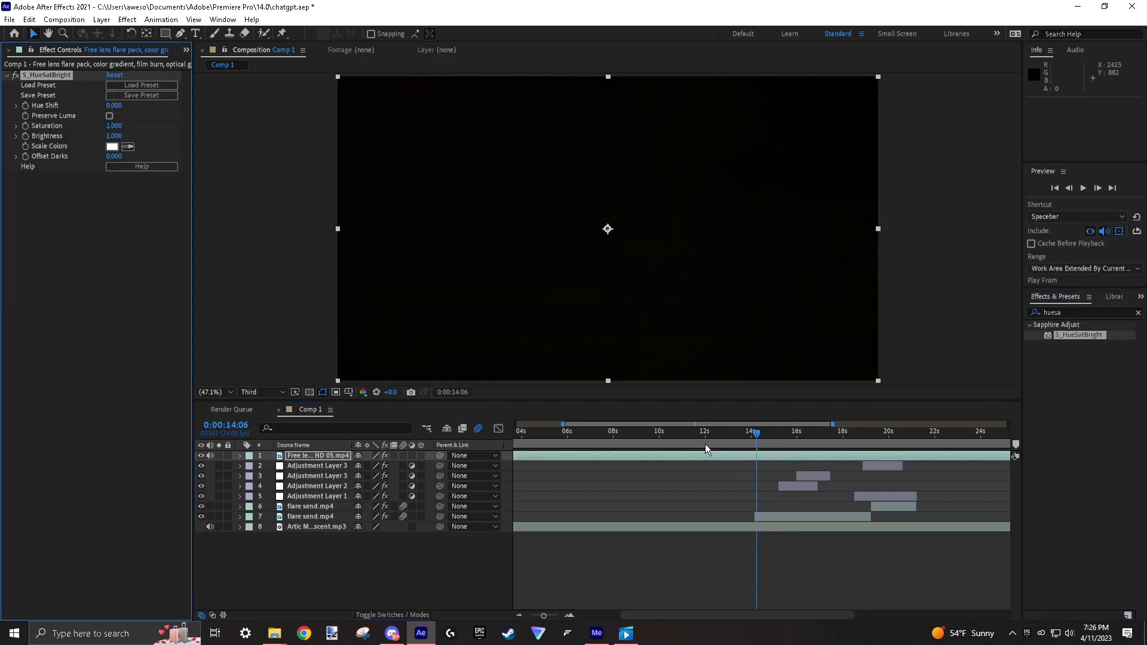
click(391, 615)
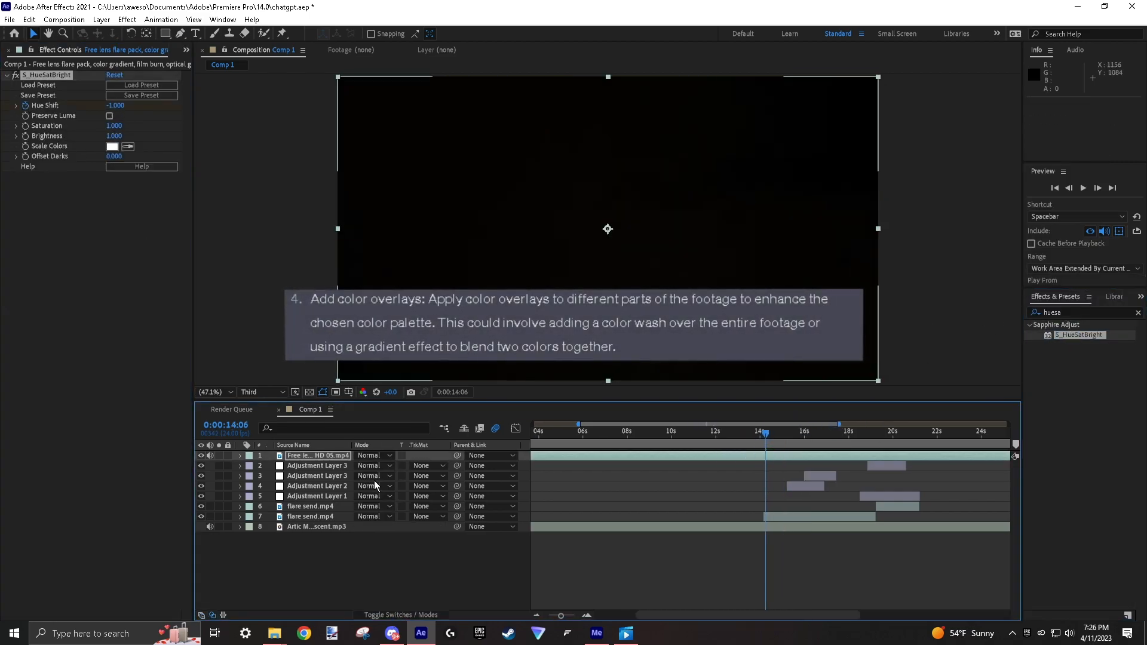
click(378, 455)
click(447, 224)
Keyframe the gradient layer's opacity between about 18 and 20 seconds and preview the result.
click(885, 434)
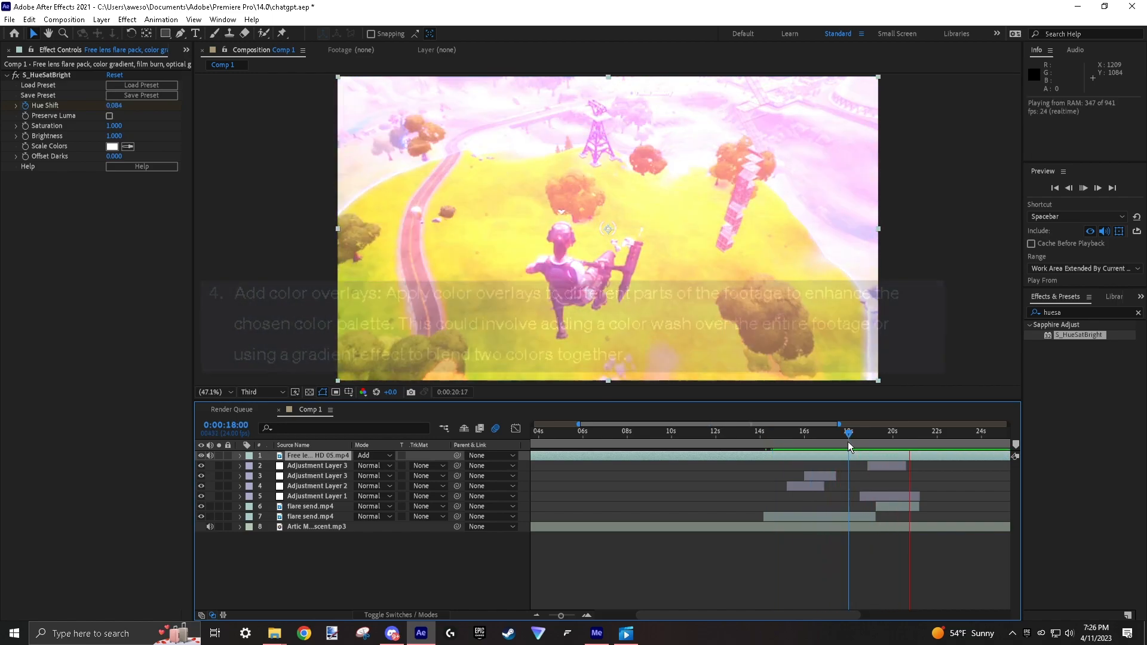
key(t)
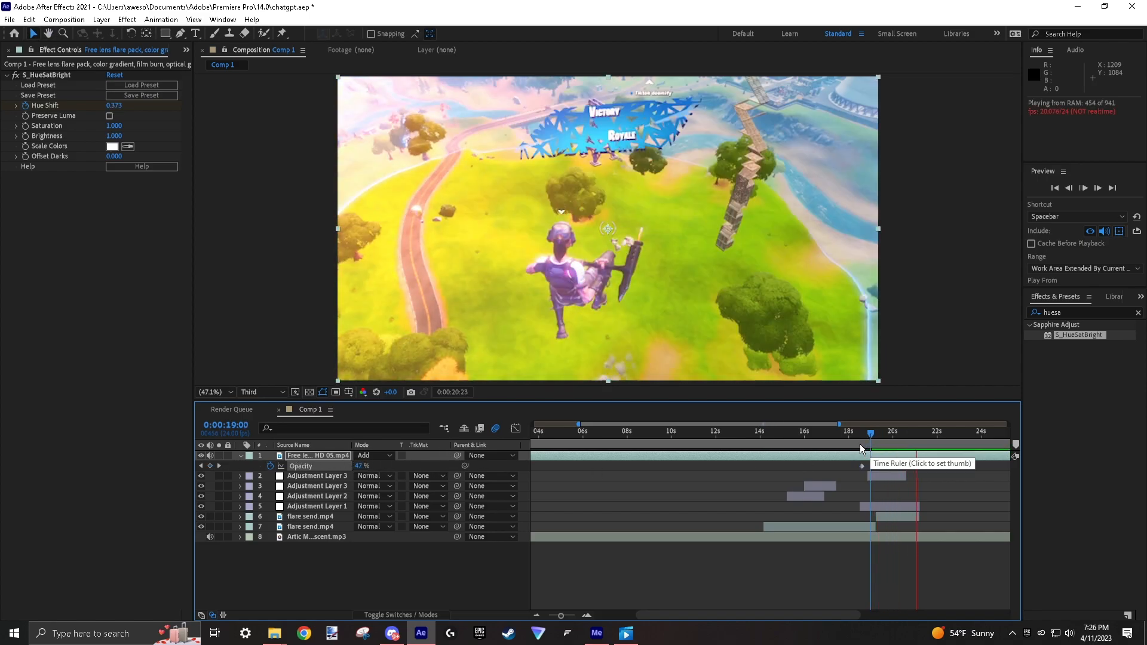
click(706, 436)
key(space)
key(space)
Bring the Fortnite DVR clip from the file folder into Comp 1, split it, and delete the unwanted section.
mouse_move(275, 633)
click(270, 606)
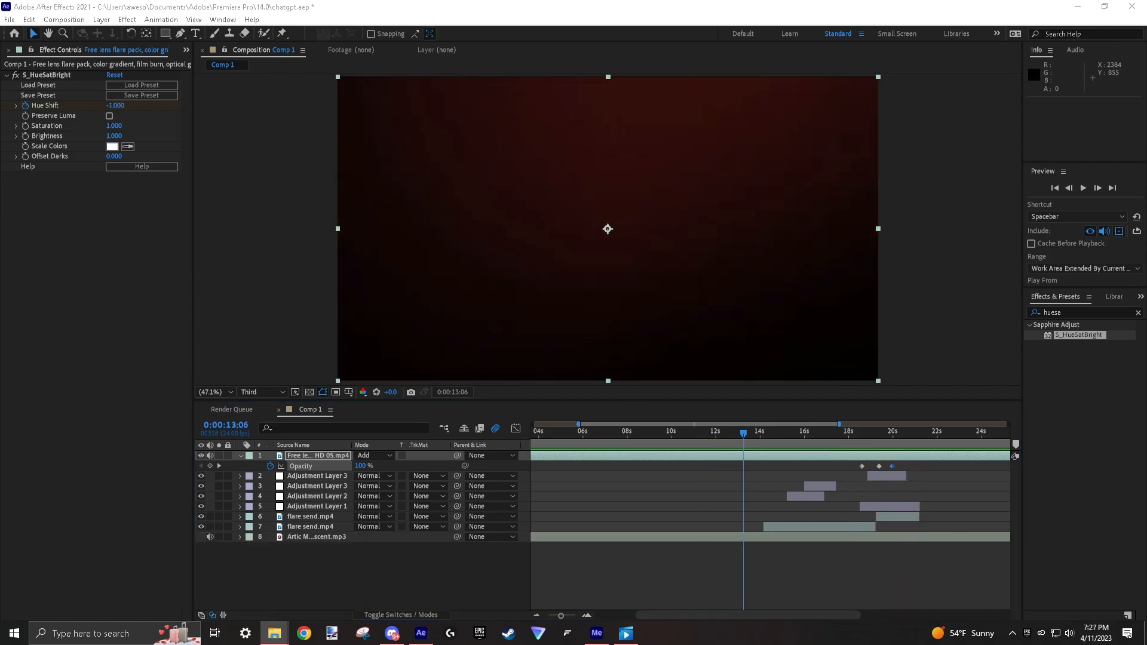
drag(1146, 430, 532, 456)
key(ctrl+shift+d)
click(738, 464)
key(Delete)
Shift the Fortnite DVR clip earlier in the timeline and enable time remapping on it.
drag(857, 456, 801, 456)
right_click(801, 456)
mouse_move(928, 182)
click(990, 180)
click(758, 449)
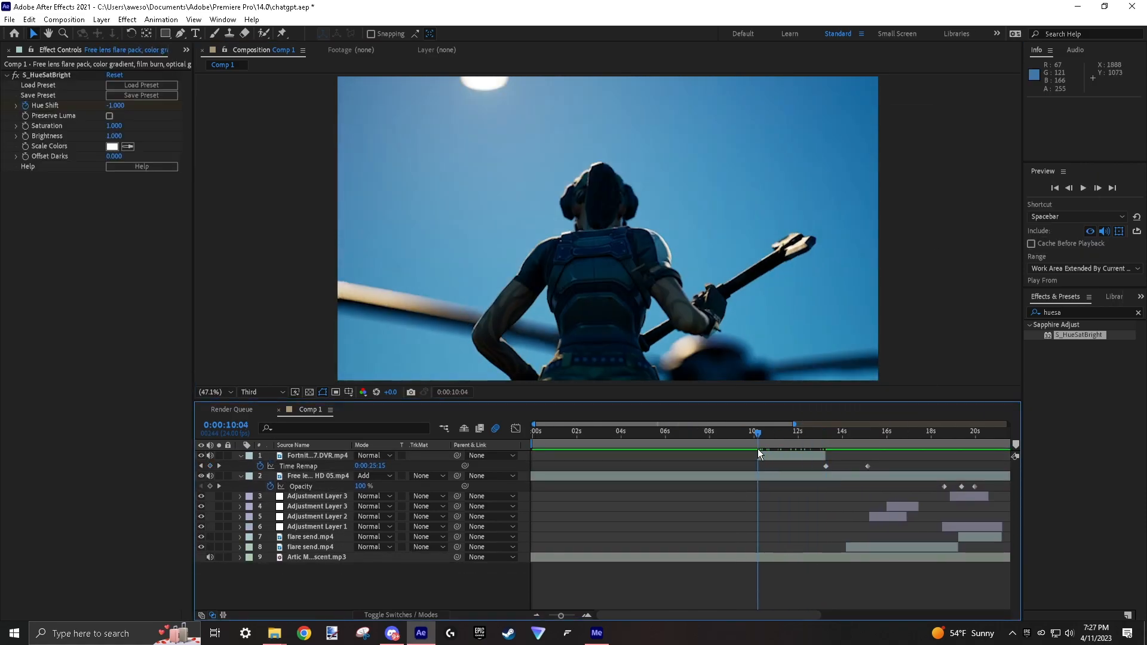
Place the Fortnite DVR layer below flare send.mp4, shift it to lead into that clip, and preview the timing.
drag(308, 540, 307, 540)
click(817, 448)
drag(791, 527, 858, 537)
click(760, 447)
click(798, 449)
key(space)
click(803, 450)
key(space)
Adjust the Fortnite DVR clip's Time Remap keyframes and speed curve in the graph editor, previewing the playback.
drag(850, 527, 815, 477)
click(881, 448)
click(298, 537)
click(516, 428)
click(815, 505)
click(815, 444)
click(804, 437)
key(space)
click(219, 537)
drag(369, 537, 298, 527)
click(812, 445)
click(515, 428)
Keyframe the opacity at the start of flare send.mp4 so it fades in over the Fortnite clip, and preview it.
click(866, 518)
key(t)
click(270, 526)
click(846, 445)
key(space)
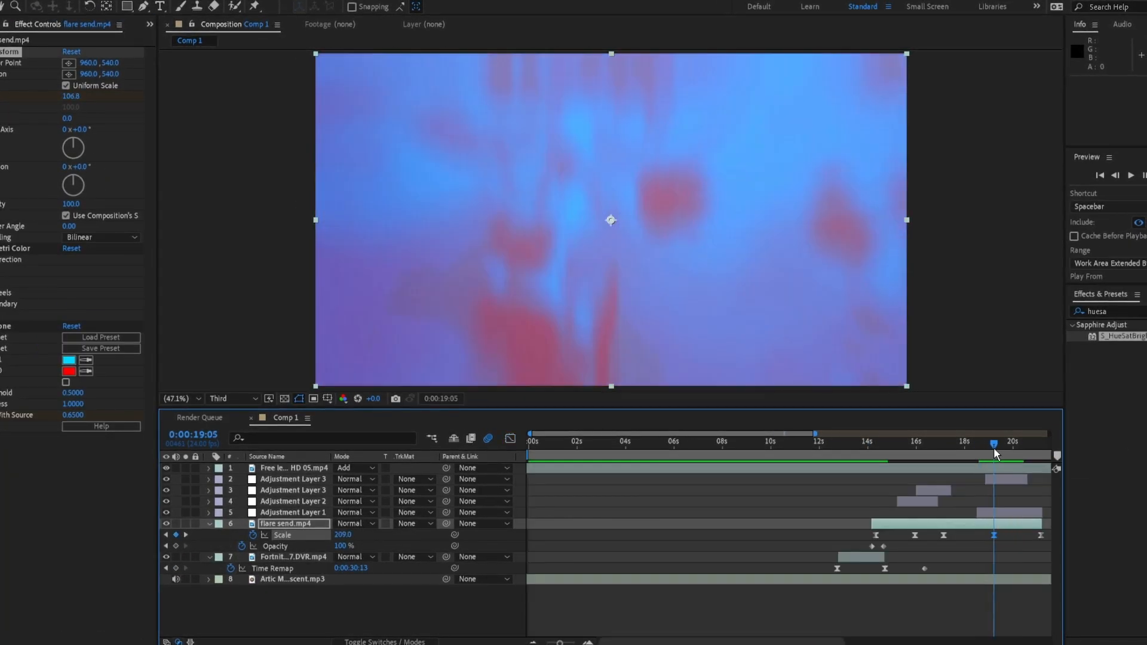
key(j)
key(j)
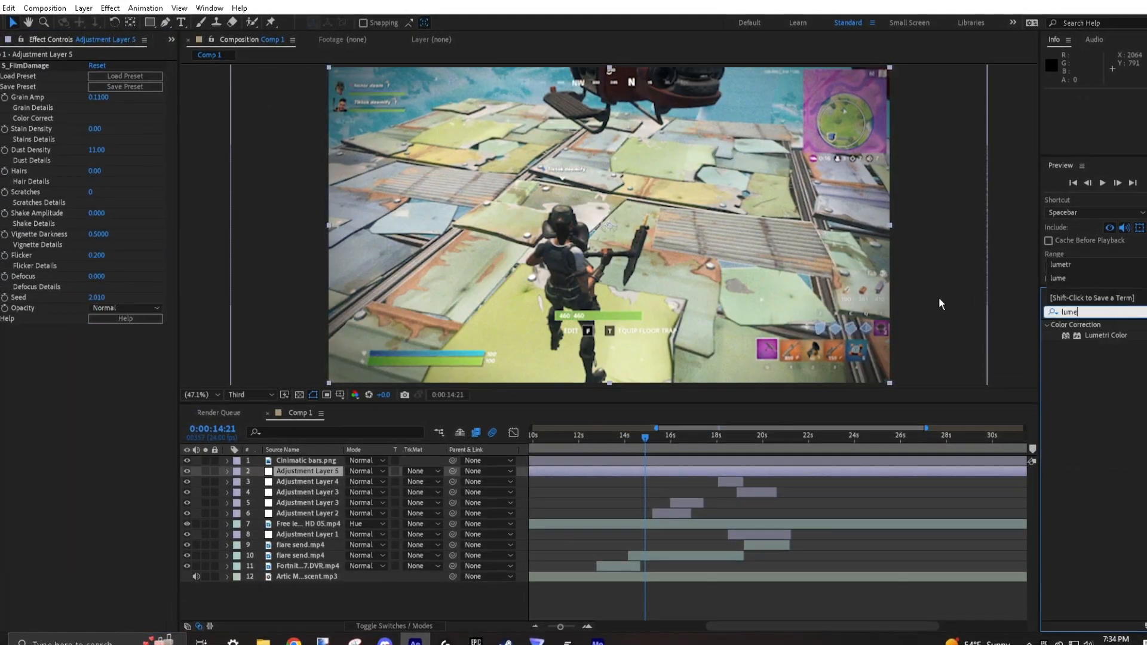
Place Lumetri Color above S_FilmDamage on Adjustment Layer 5 and apply the Kodak 5205 Fuji 35 creative look.
drag(43, 74, 43, 69)
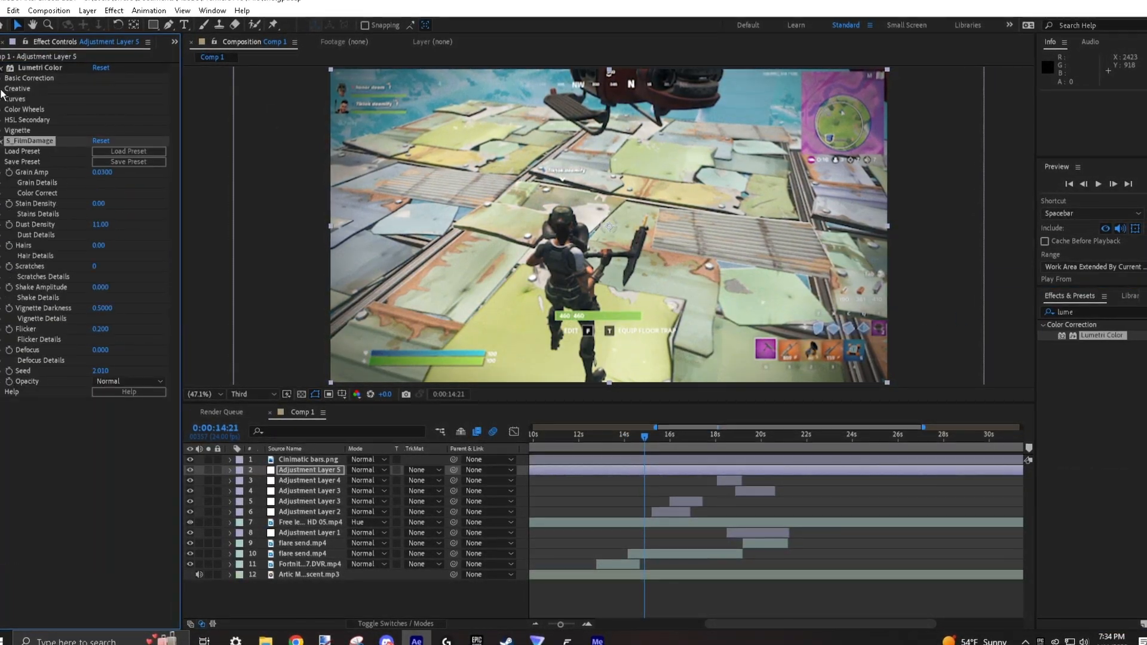
click(5, 89)
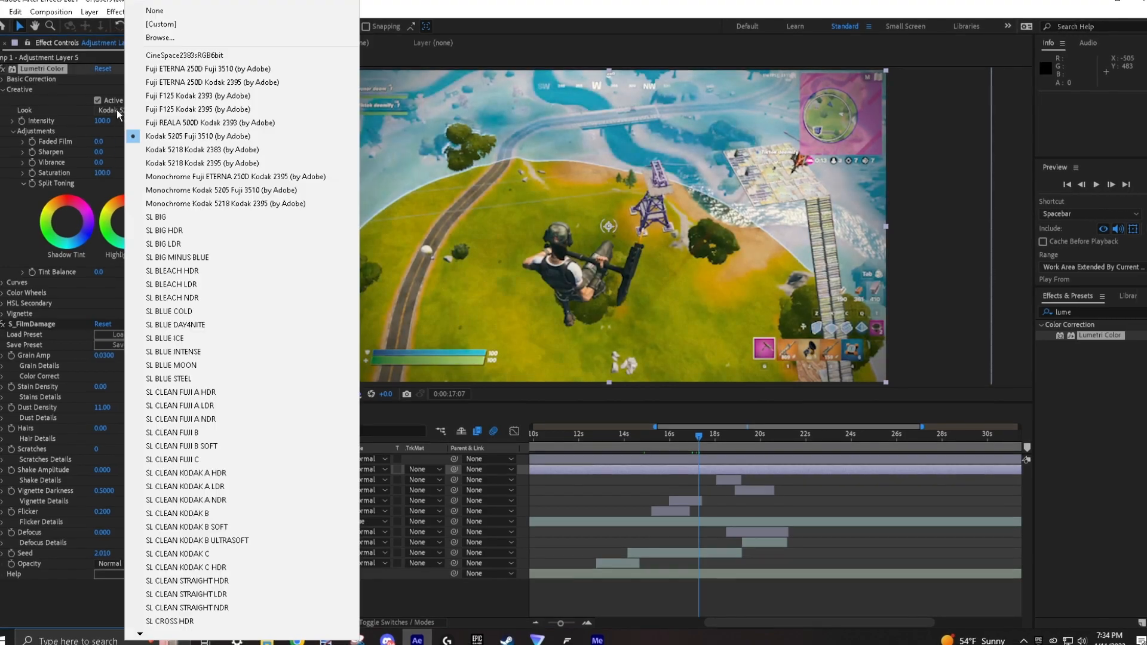
click(2, 69)
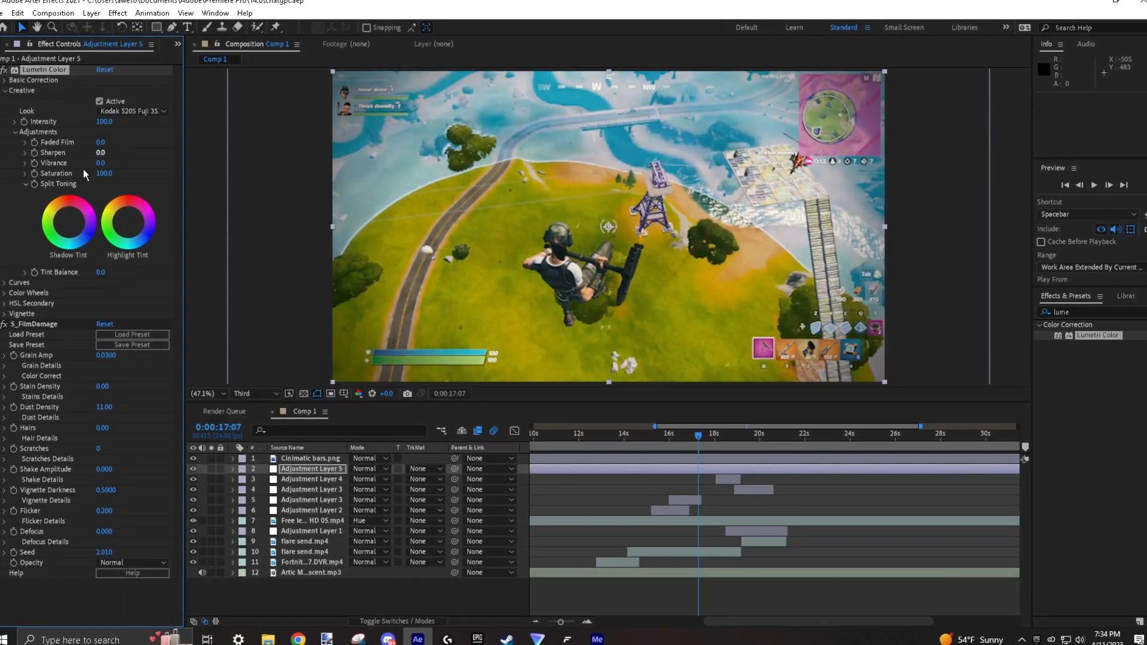
click(18, 133)
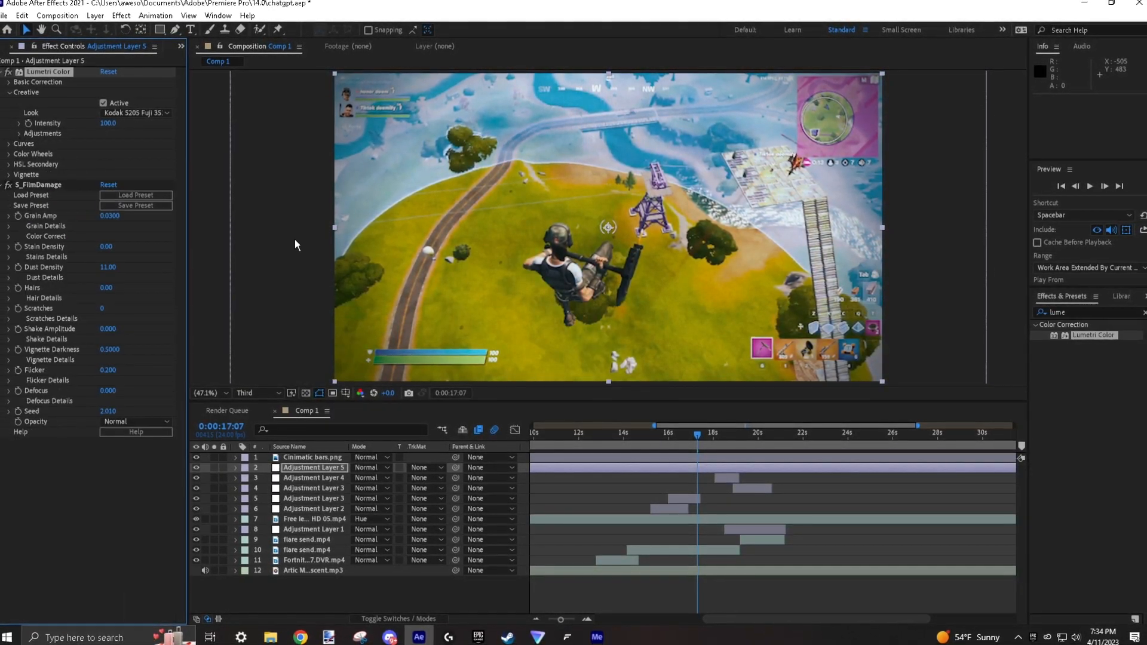
Preview the composition with the new color look applied.
click(620, 442)
key(space)
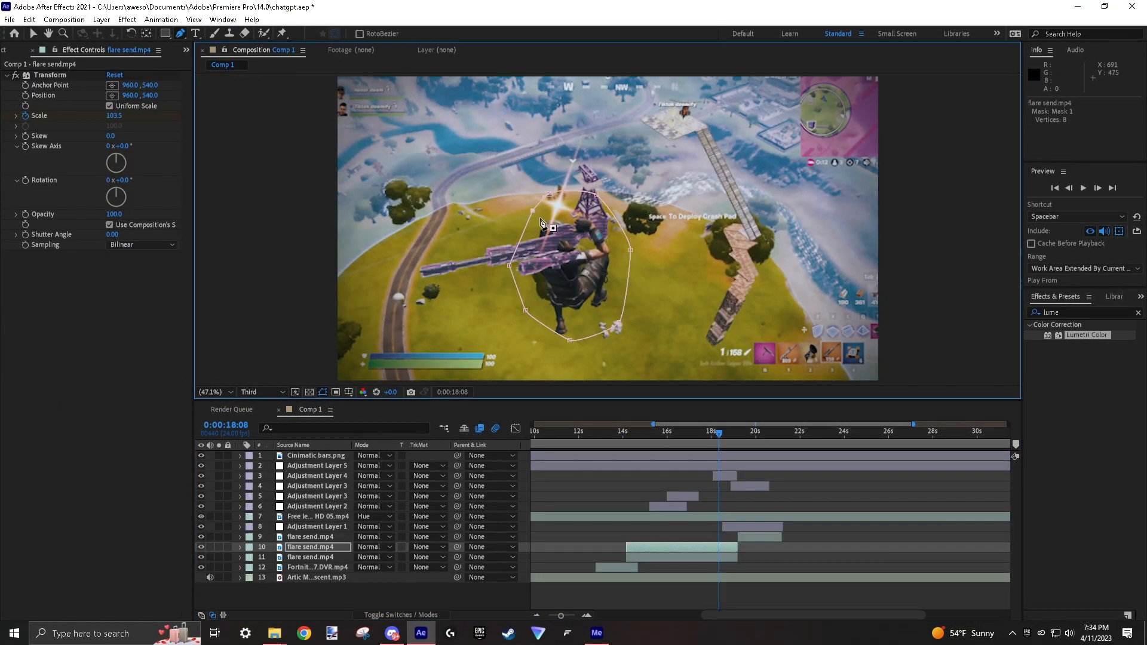
Try enlarging the masked flare send.mp4 copy to 240% scale at 68% opacity, and undo the changes.
click(240, 547)
scroll(250, 539, down, 1)
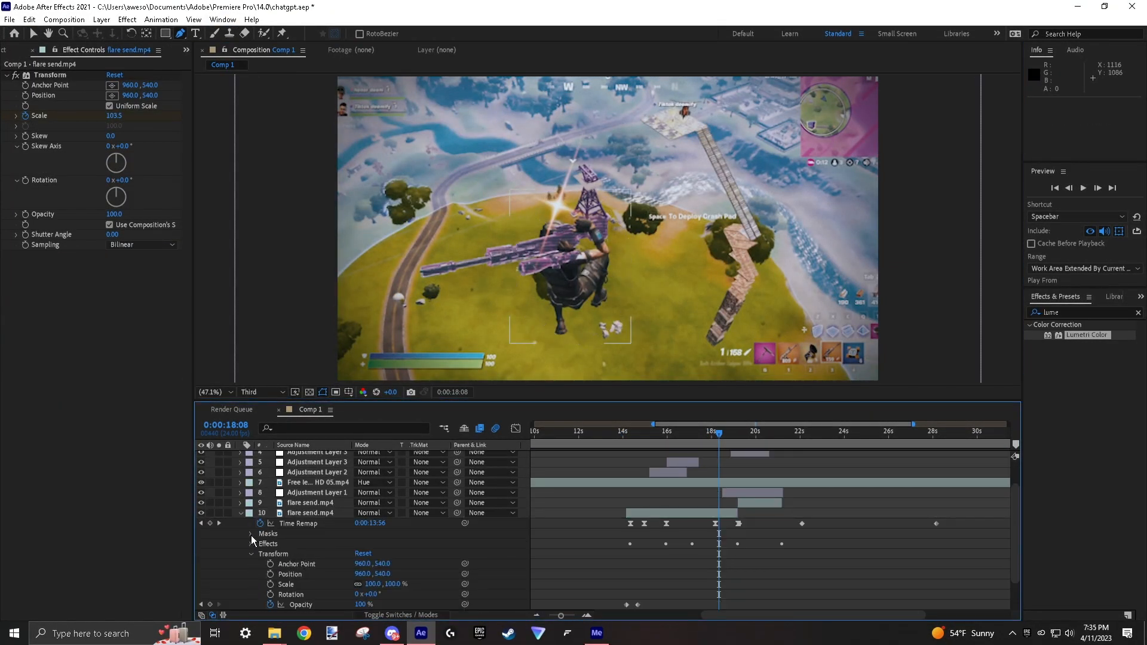
drag(402, 564, 453, 554)
scroll(320, 578, down, 3)
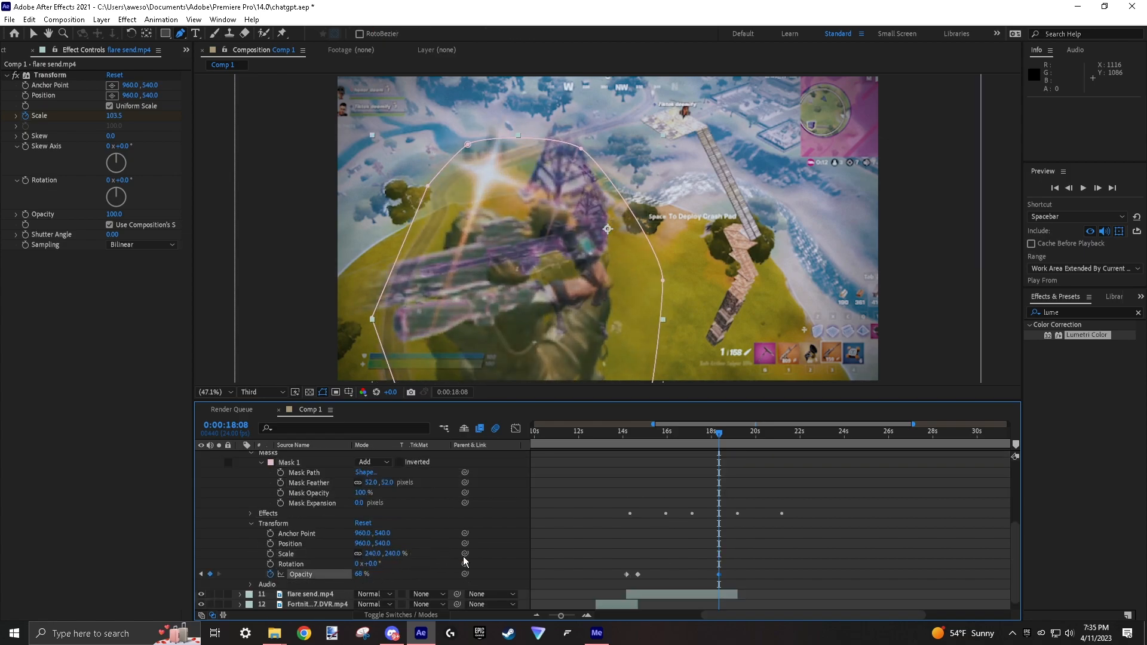
key(ctrl+z)
scroll(399, 564, up, 4)
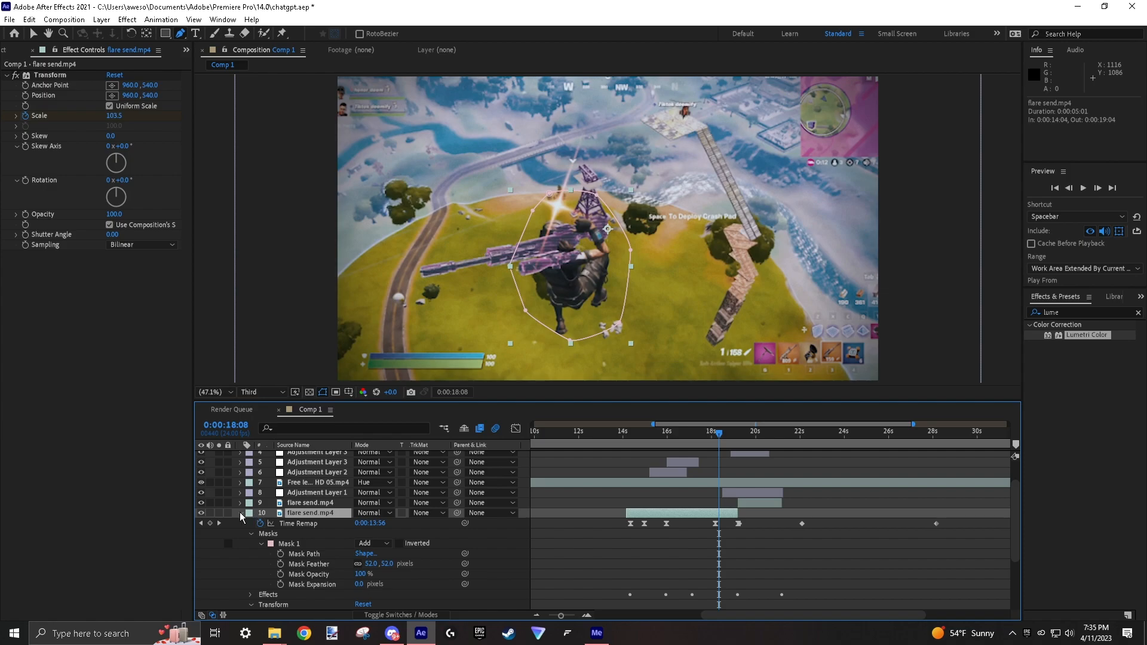
Duplicate the masked flare send.mp4 layer, scale the copy to 333%, and set its position to 1233, 198.
click(241, 514)
key(ctrl+d)
click(241, 557)
drag(330, 597, 334, 597)
drag(372, 578, 528, 561)
drag(382, 568, 228, 534)
Remove the enlarged masked copy's opacity keyframes, set its opacity to 26%, and preview the overlay.
drag(680, 437, 683, 437)
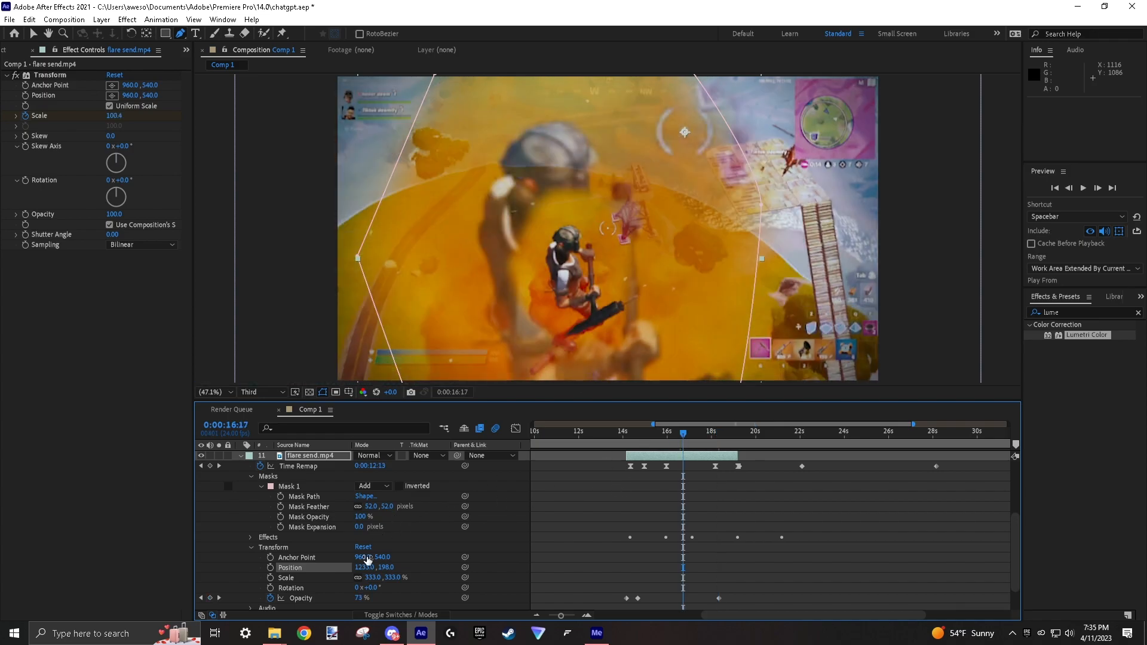
drag(359, 598, 325, 598)
click(270, 598)
key(space)
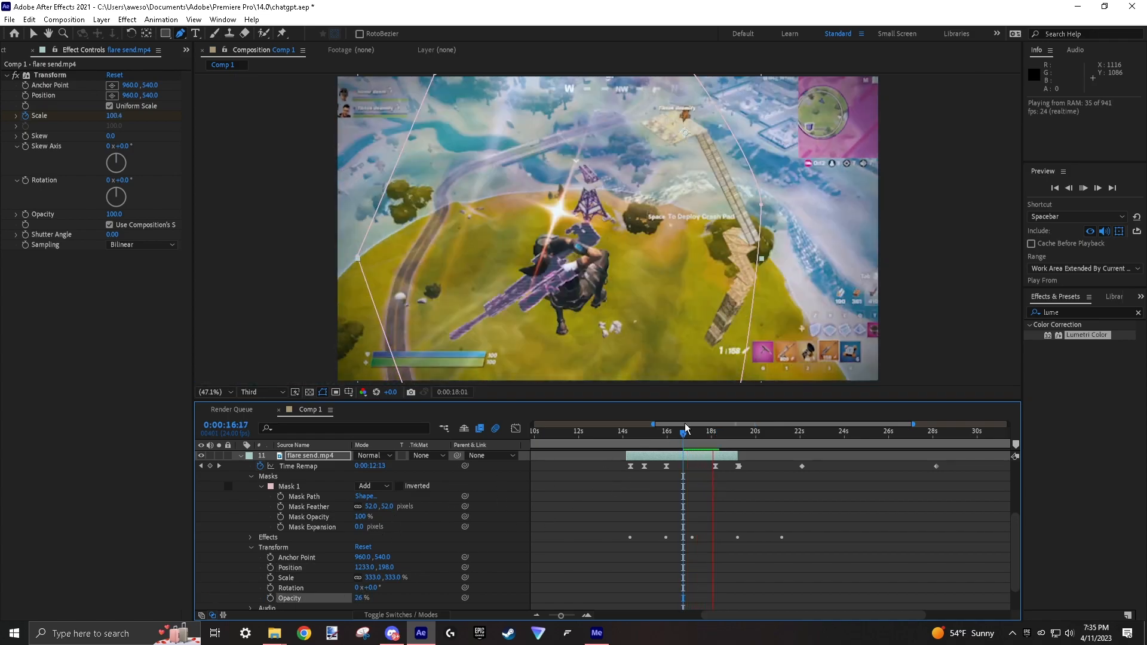
key(space)
Keyframe the enlarged masked copy's opacity to fade out with the scene at 0:00:19:02.
scroll(714, 452, up, 5)
drag(711, 438, 735, 442)
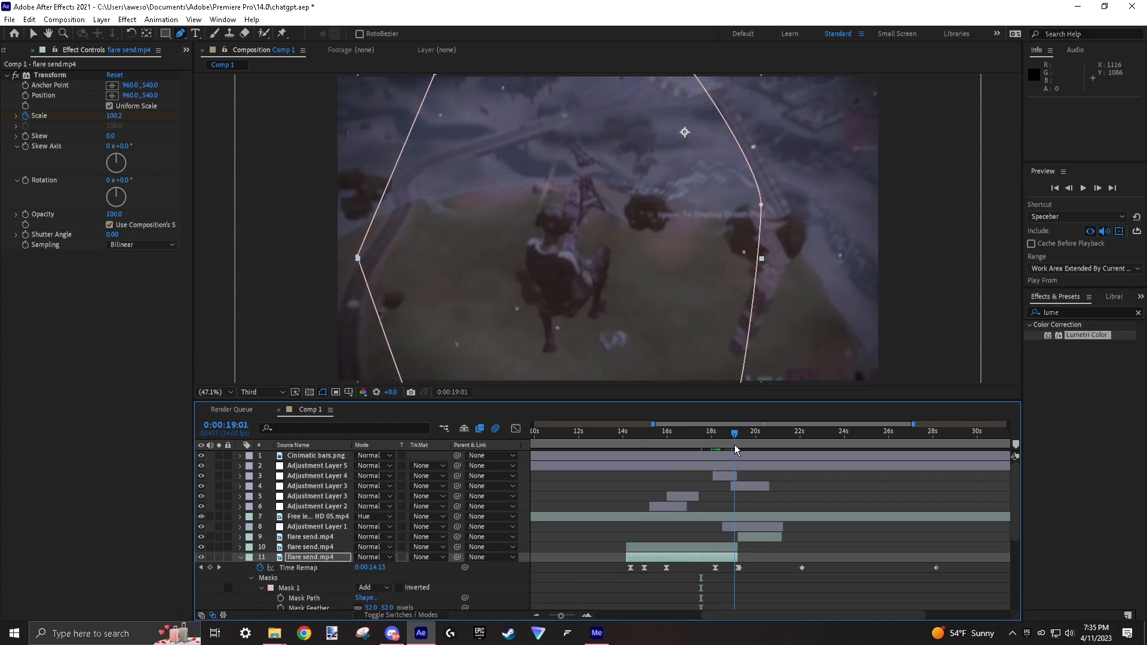
scroll(466, 555, down, 5)
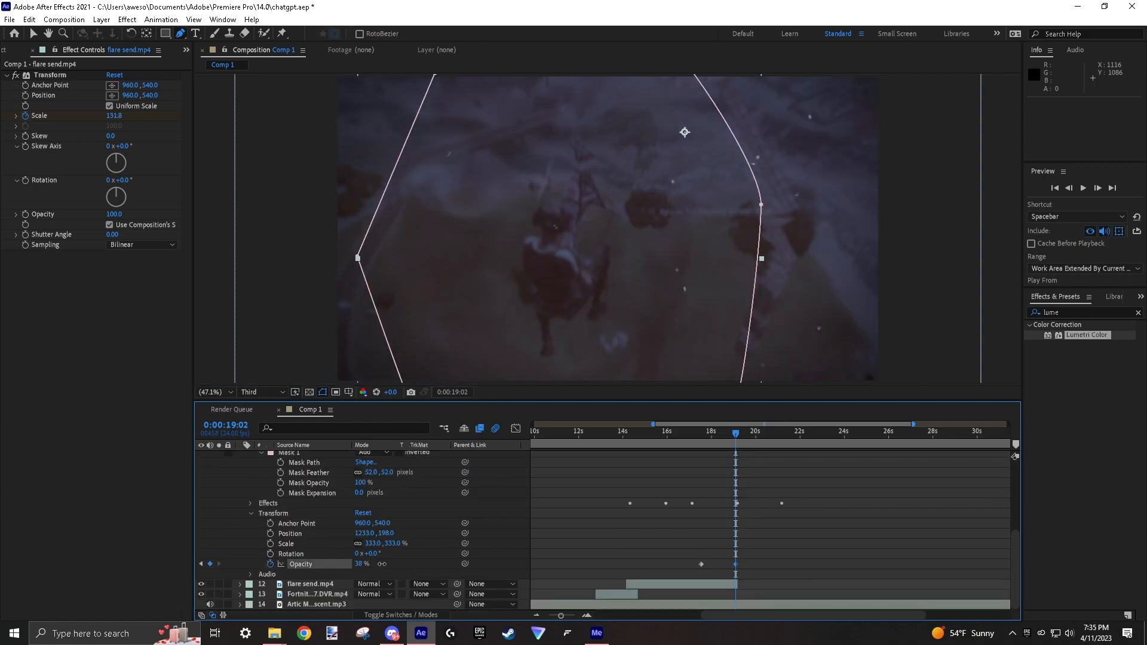
Split the enlarged masked copy at 0:00:17:01, delete its earlier part, and preview the result.
scroll(597, 515, up, 3)
drag(738, 440, 690, 450)
key(ctrl+shift+d)
click(678, 514)
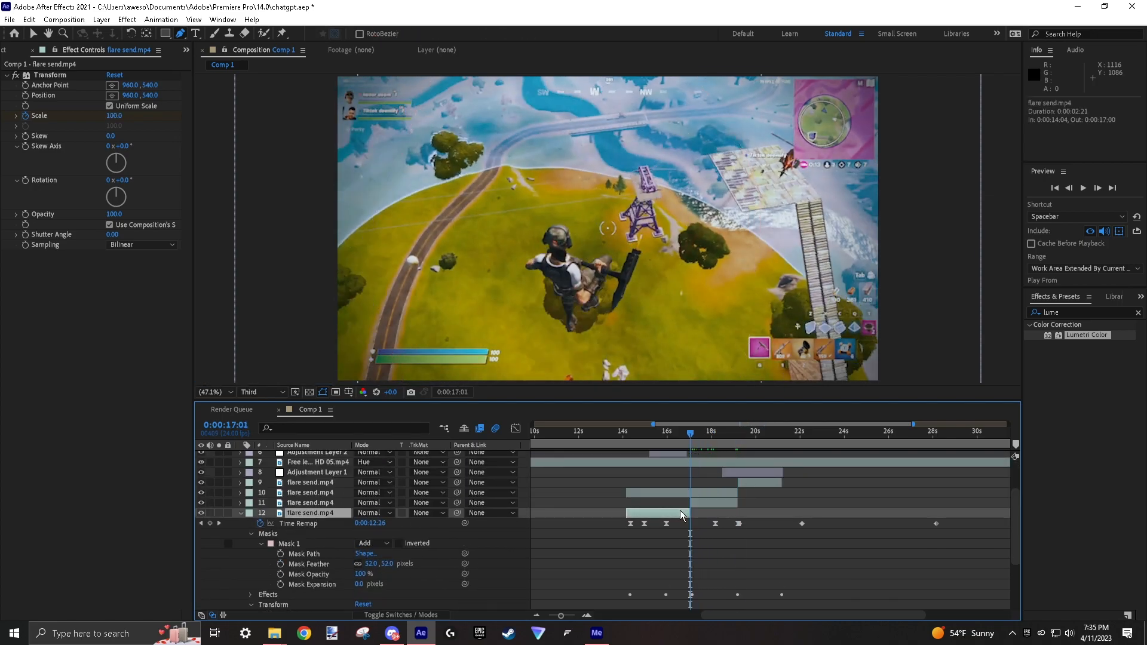
key(Delete)
click(704, 548)
key(space)
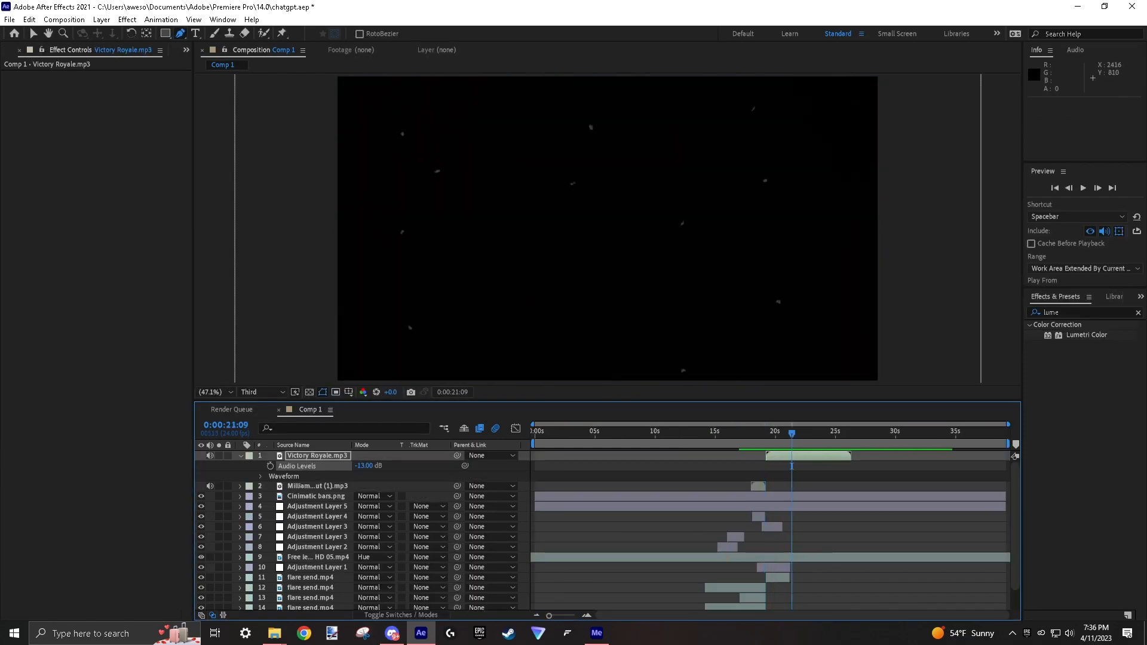
Cut All New Bolt.mp3 by its waveform and move the kept part to start together with Victory Royale.mp3.
click(240, 455)
click(250, 466)
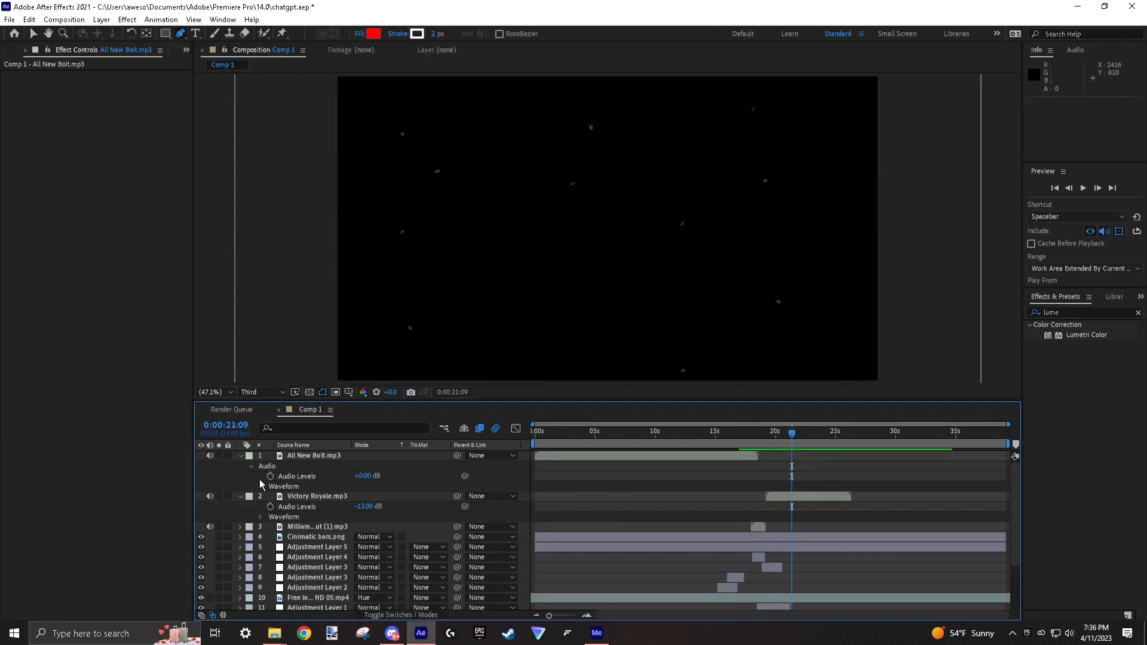
click(260, 486)
click(651, 440)
key(ctrl+shift+d)
click(703, 439)
key(ctrl+shift+d)
drag(661, 457, 779, 459)
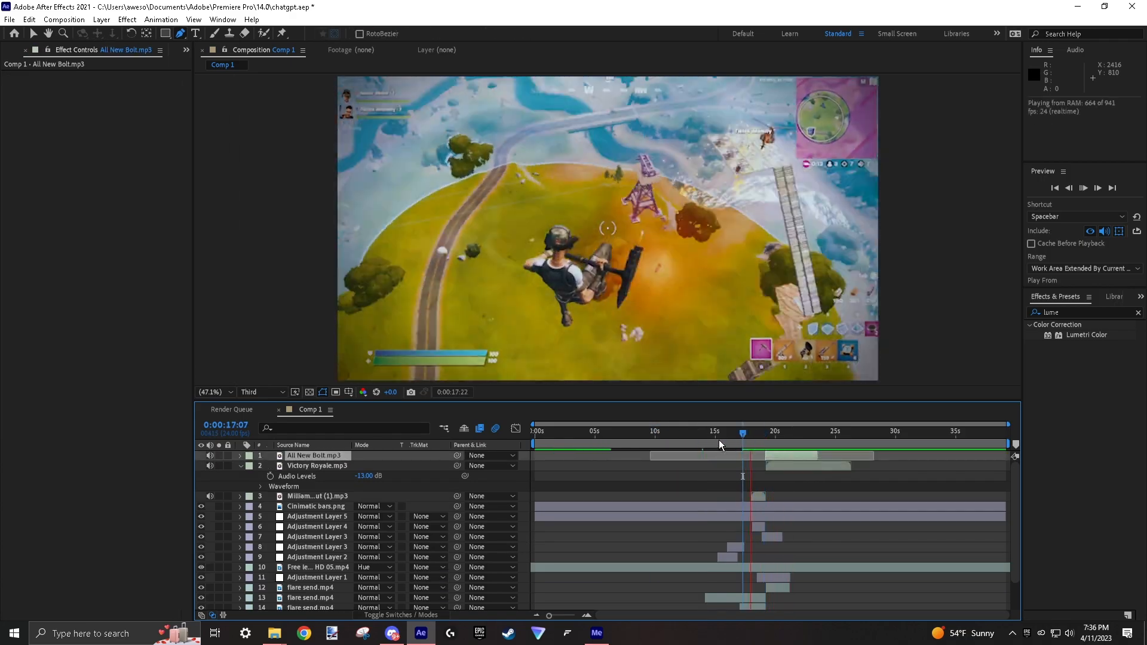
Examine the audio levels and waveform of Milliam_OmniPullout (1).mp3.
click(332, 497)
key(l)
key(l)
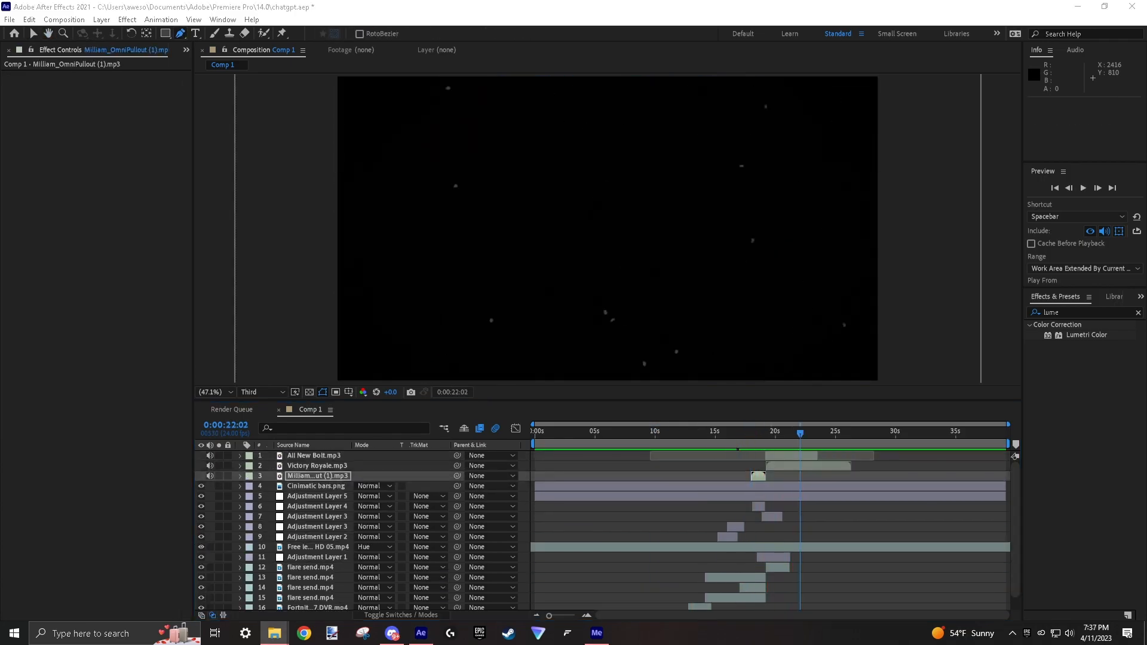
Trim Wooshes.mp3 by its waveform to a short section around the 19-second transition and set its audio level to -11 dB.
click(240, 455)
click(250, 466)
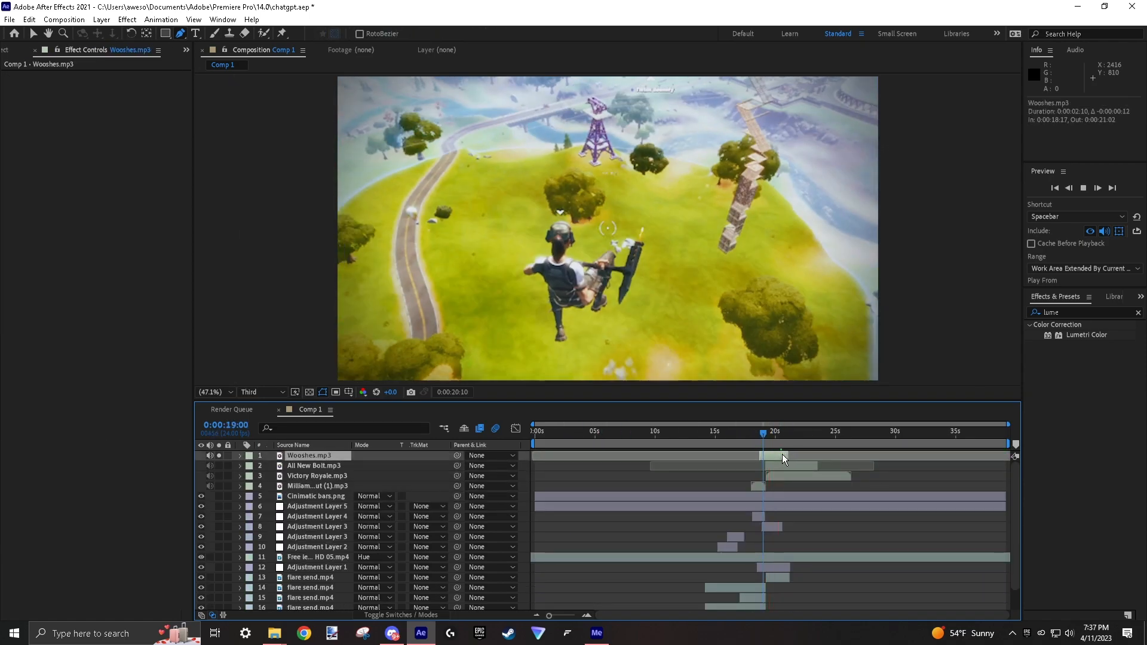
key(ctrl+alt+r)
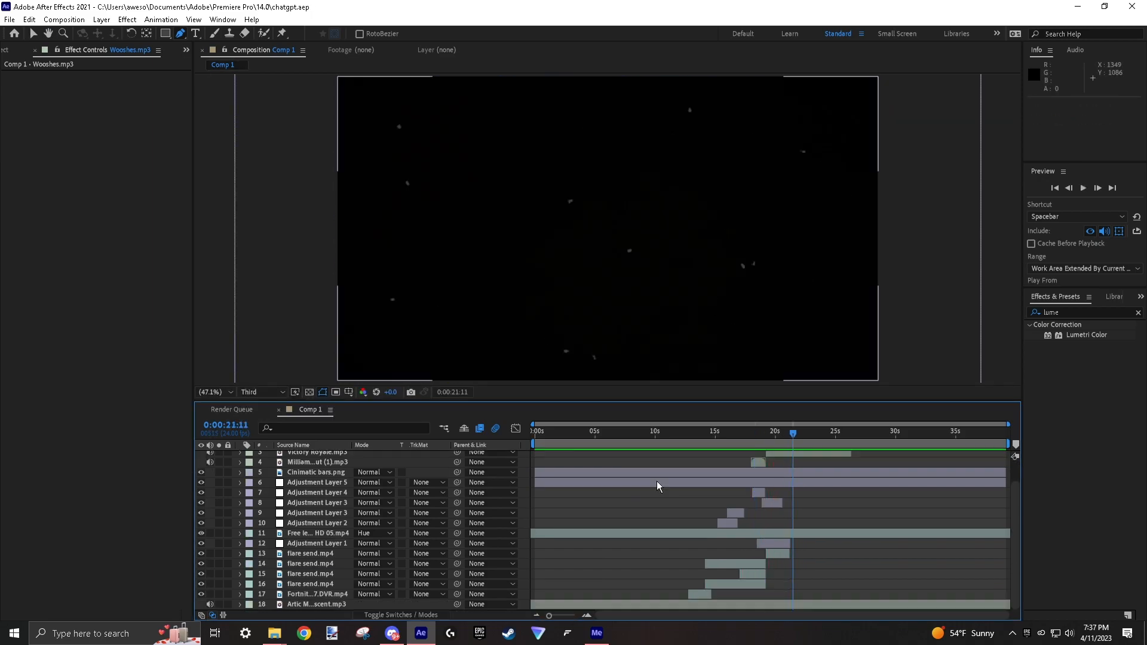
Start the work area just before the Fortnite DVR clip and set the closing title's font to a Another Tag.
key(b)
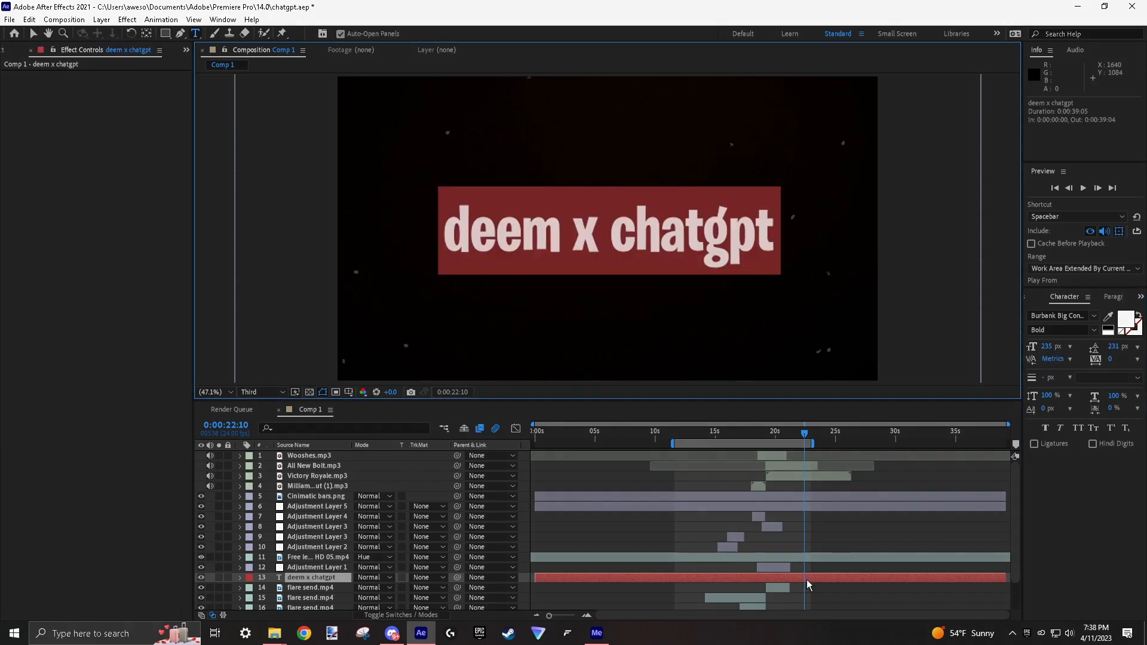
click(1060, 316)
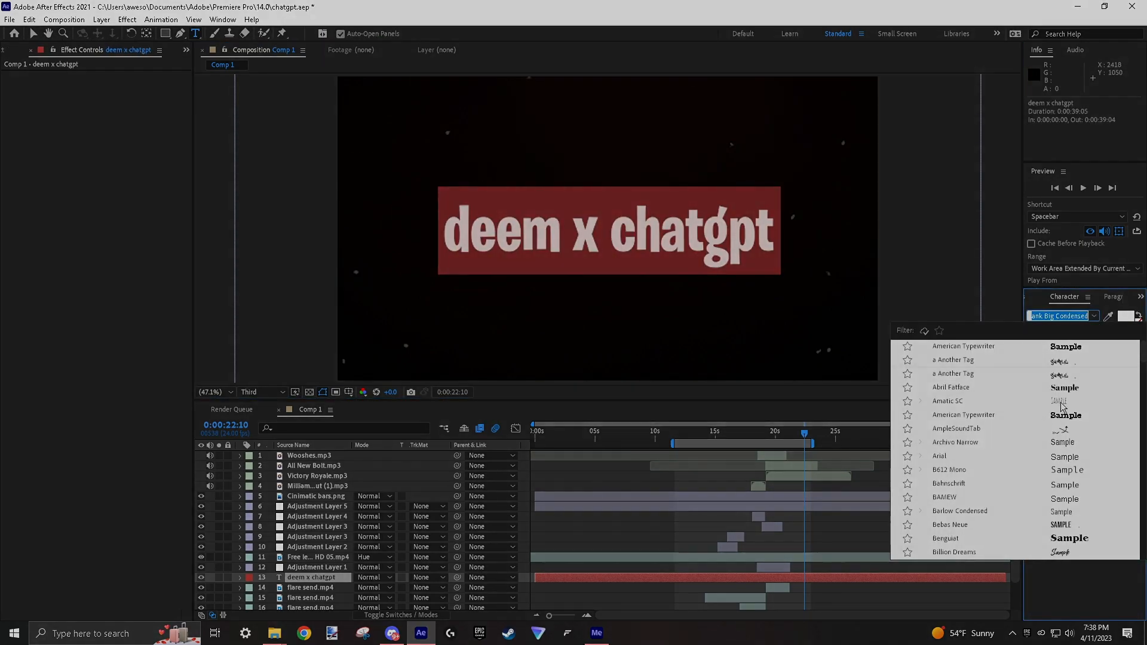
click(956, 371)
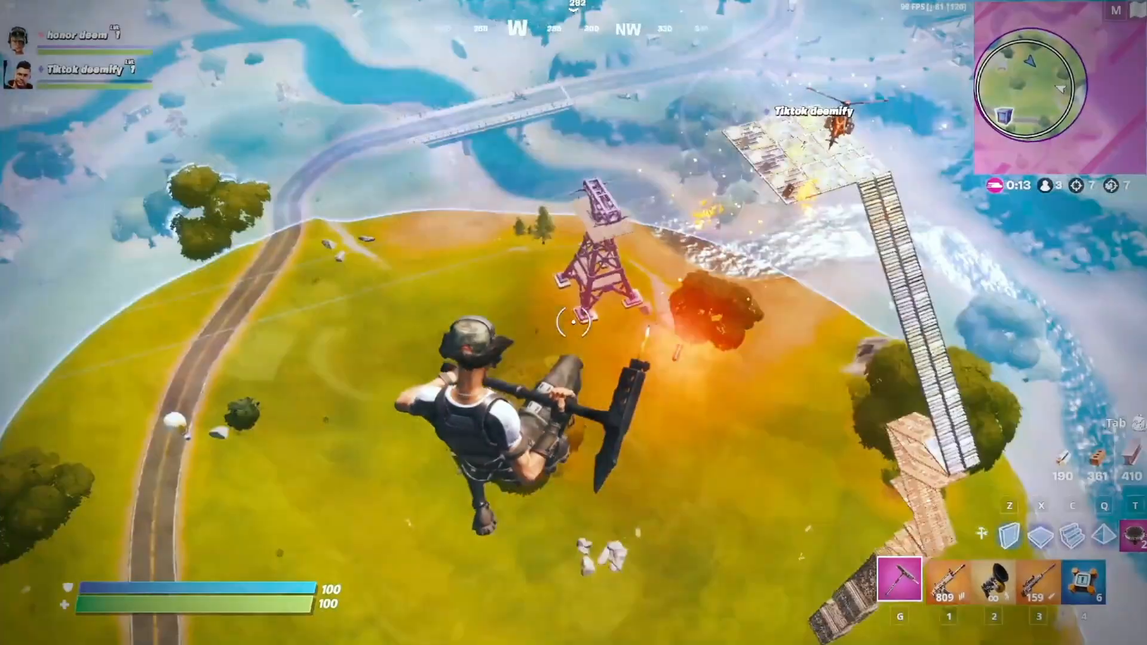
key(3)
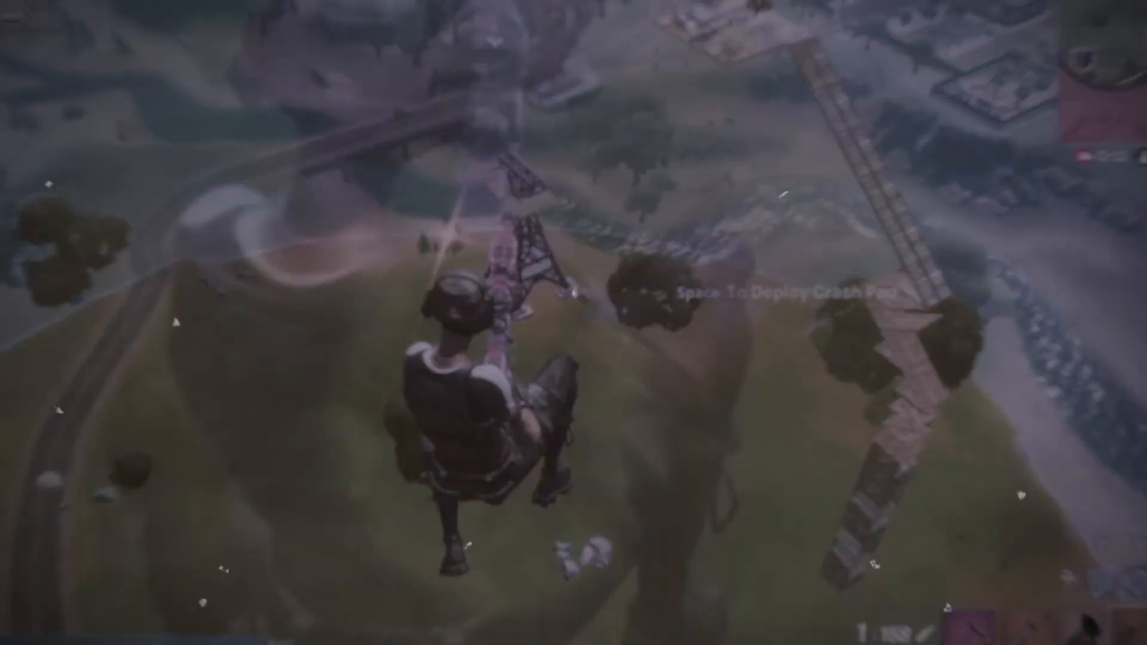